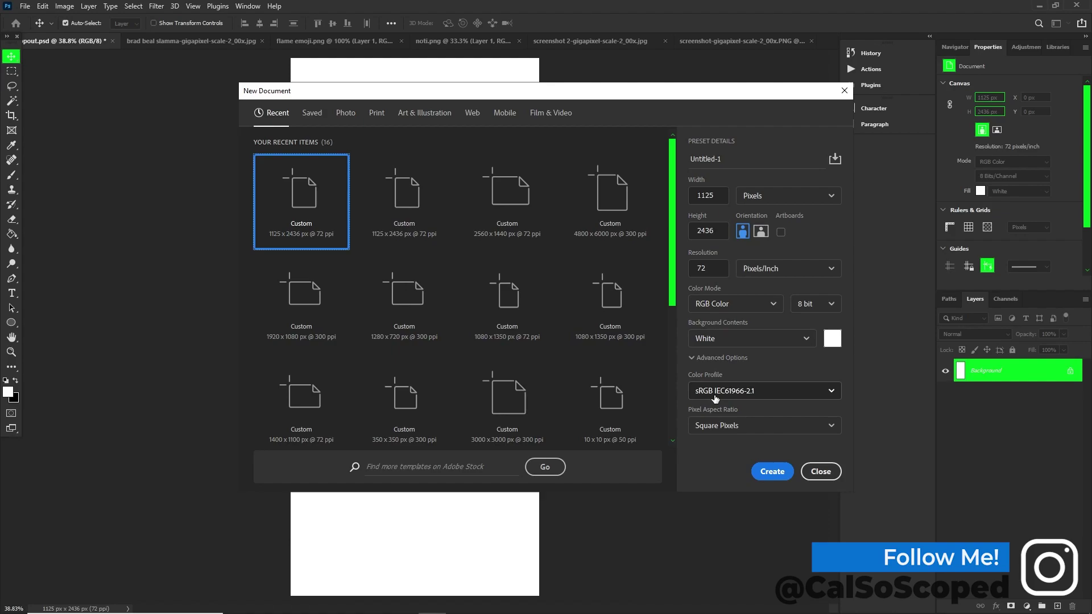
Isolate the bottom navigation bar of the "screenshot 2" image with a layer mask made from a rectangular selection
left_click(831, 476)
key("ctrl+Tab")
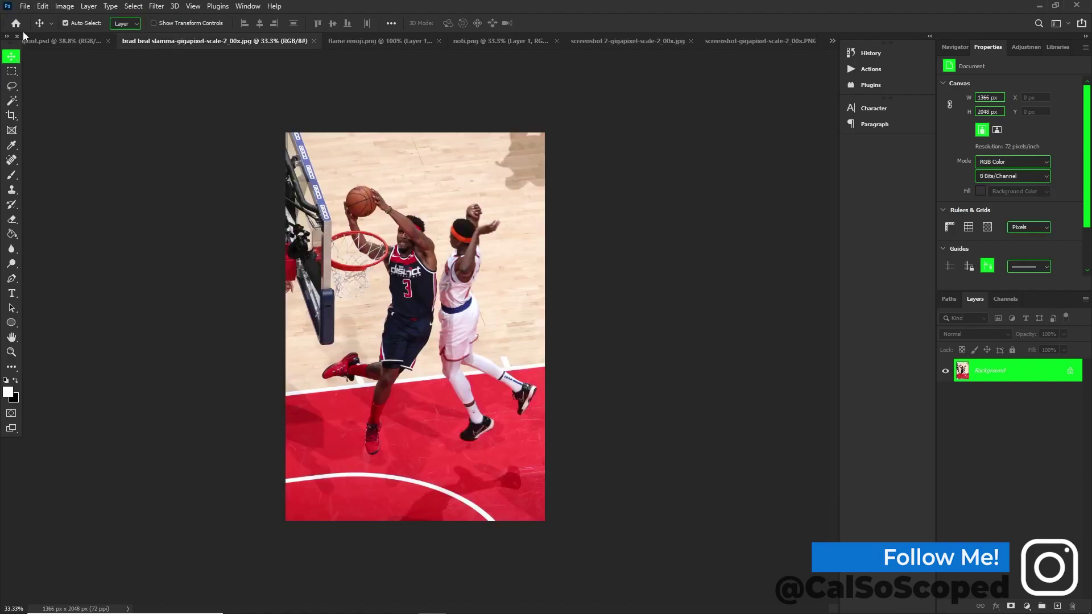
left_click(636, 41)
scroll(382, 521, "up", 4)
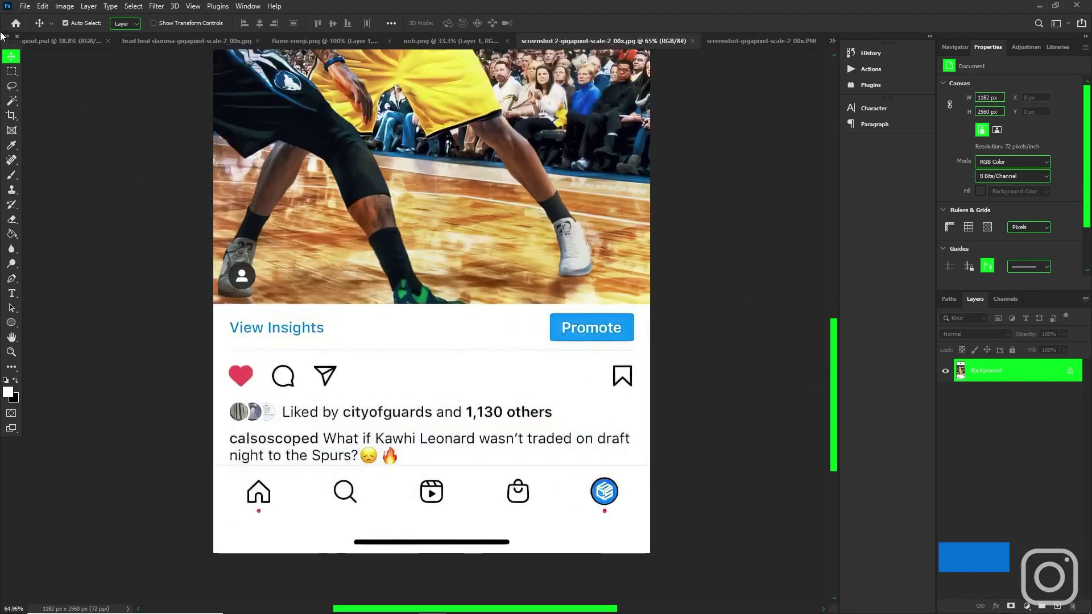
key("m")
left_click_drag(697, 528, 699, 537)
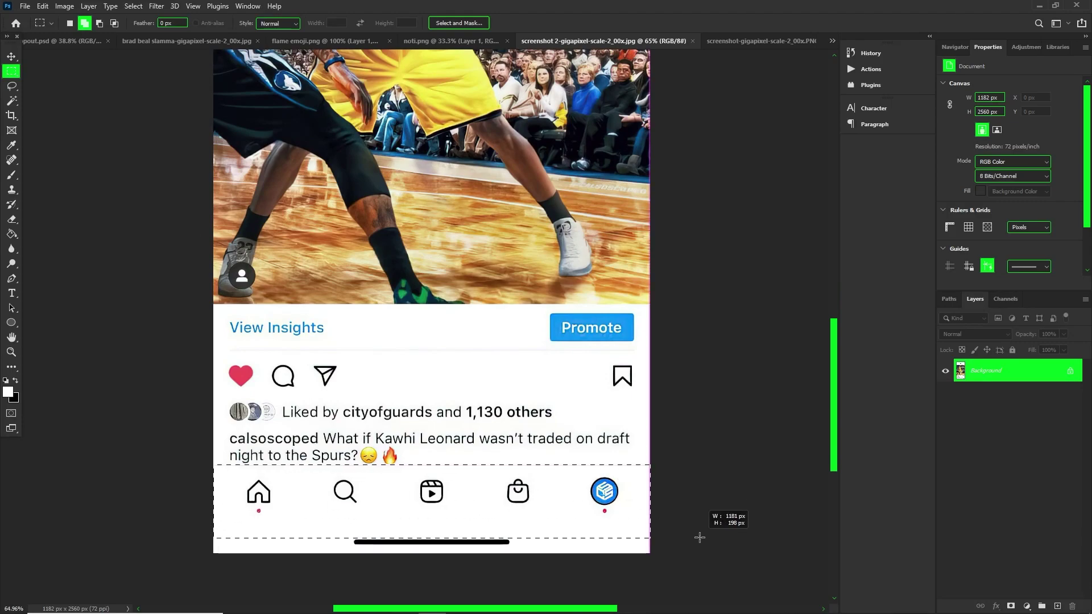
left_click(1010, 606)
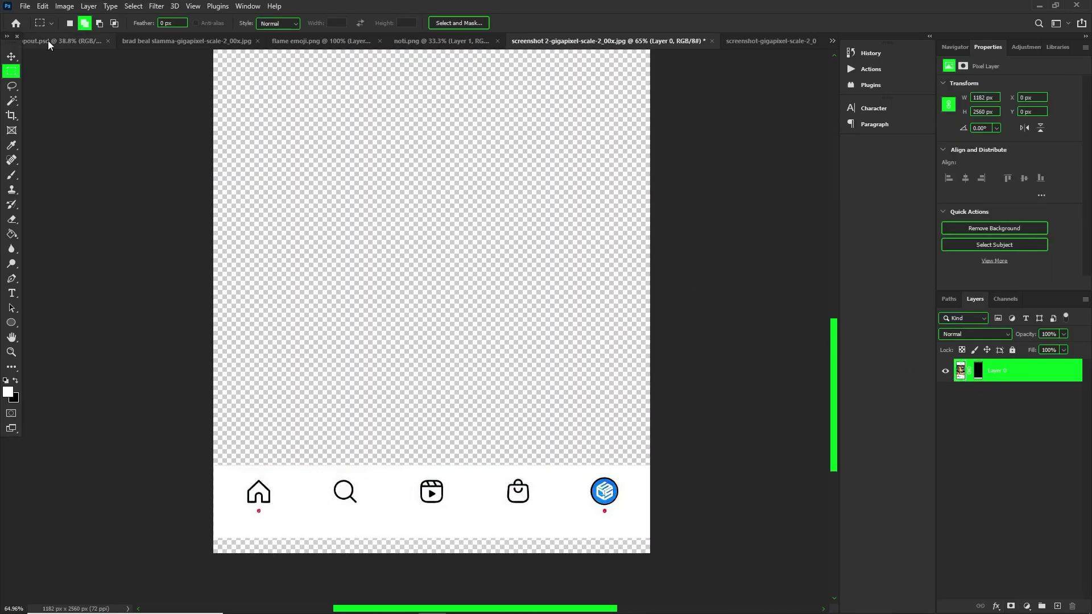
Paste the masked navigation bar into the 1125 × 2436 px document and fit it along the bottom edge of the canvas
left_click(49, 42)
key("ctrl+v")
key("ctrl+t")
left_click_drag(455, 288, 455, 524)
left_click_drag(524, 433, 518, 434)
scroll(447, 518, "up", 3)
left_click_drag(834, 342, 819, 380)
mouse_move(419, 362)
left_mouse_down()
mouse_move(420, 295)
mouse_move(421, 377)
left_mouse_up()
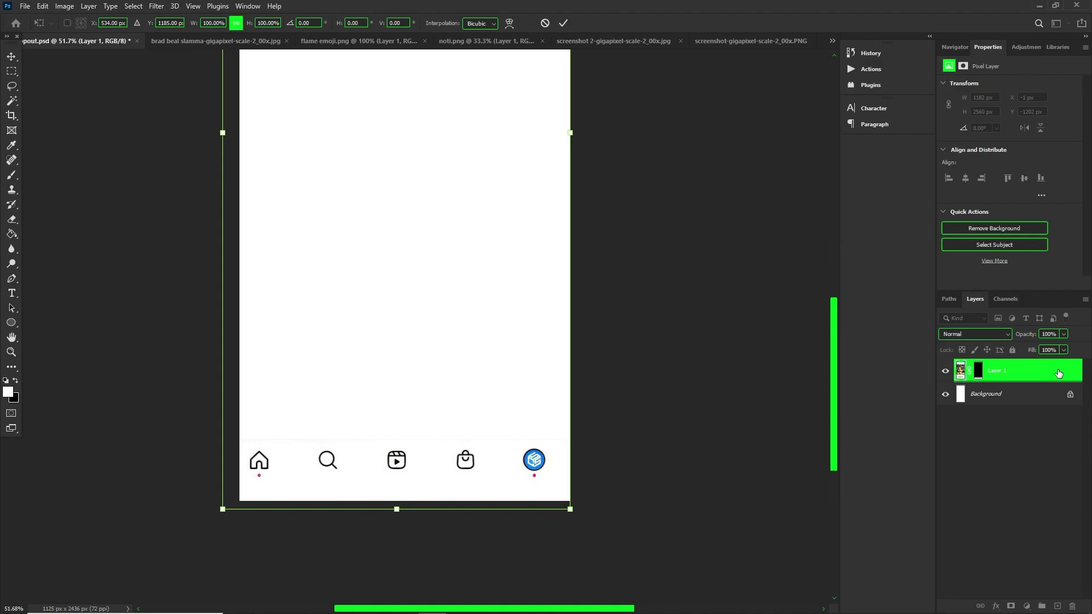
key("Return")
Add a drop shadow with 5% opacity to the navigation bar layer
left_click(995, 606)
left_click(1005, 598)
left_click_drag(804, 178, 785, 179)
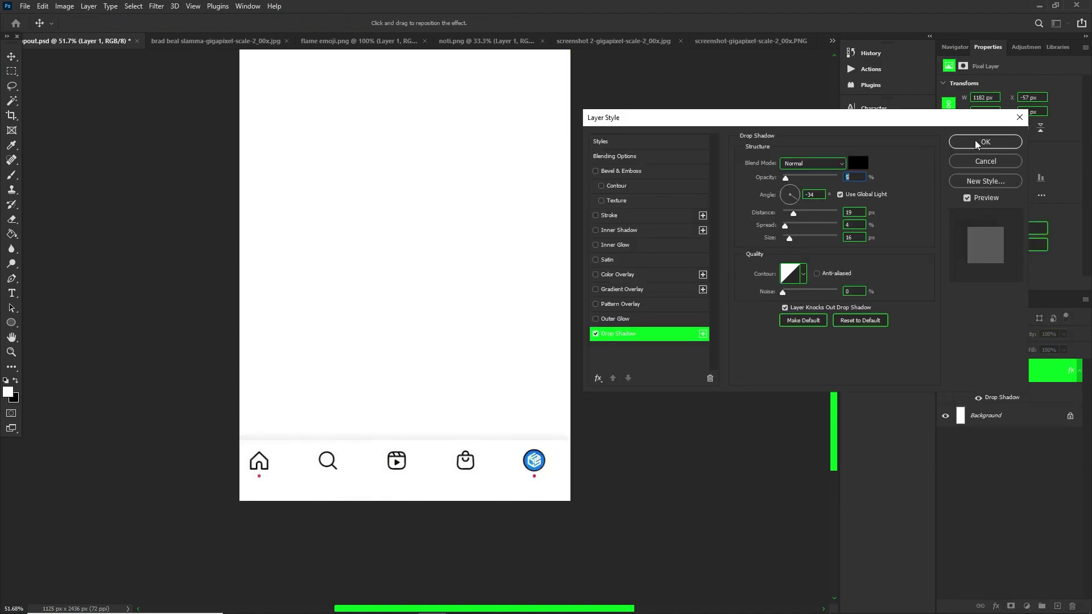
left_click(985, 142)
Delete the layer mask from the "screenshot 2" image so the whole post shows again
key("m")
scroll(521, 266, "down", 2)
left_click(729, 42)
left_click(536, 40)
scroll(588, 324, "down", 2)
right_click(976, 367)
left_click(994, 390)
scroll(397, 341, "down", 4)
scroll(81, 87, "up", 2)
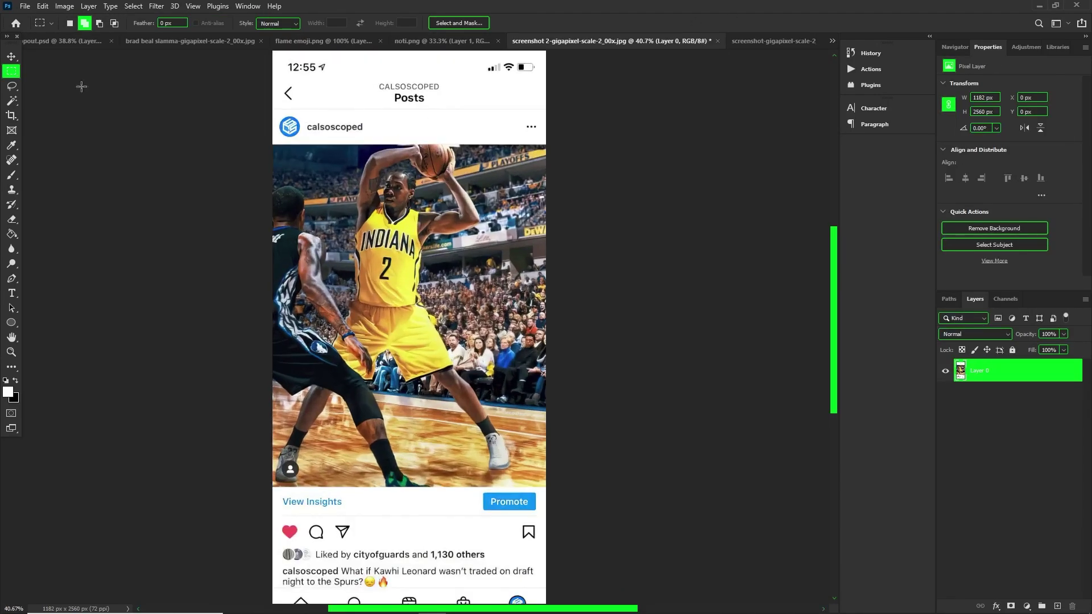
Copy the Indiana player's post from its account header downward, paste it into the 1125 × 2436 px document and fit it to the canvas width
left_click_drag(272, 108, 592, 518)
key("ctrl+c")
left_click(34, 41)
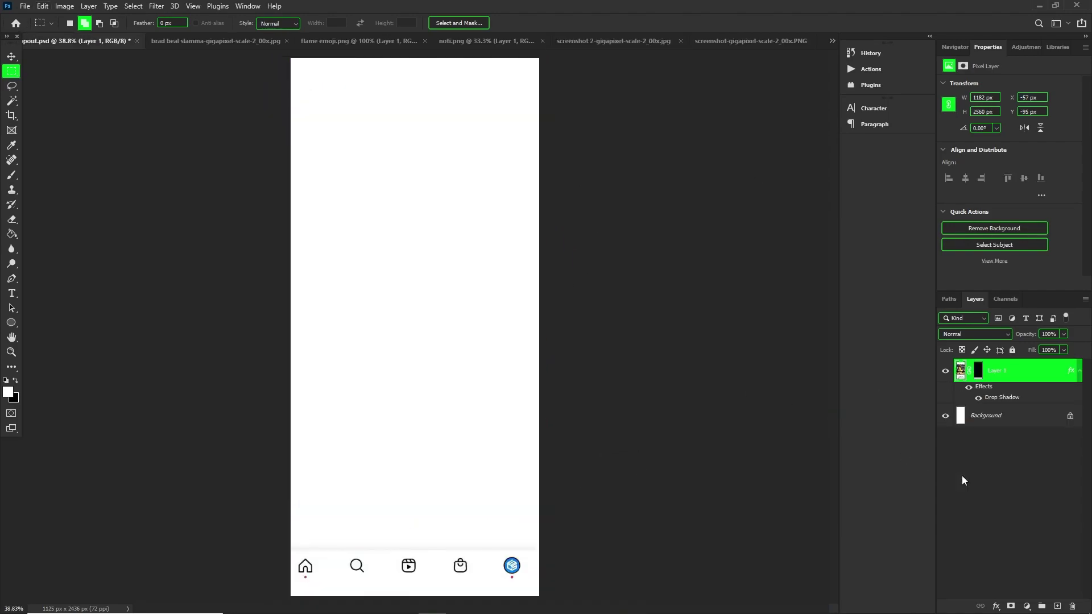
key("ctrl+v")
key("ctrl+t")
left_click_drag(449, 257, 449, 280)
key("Return")
Place the pasted post layer beneath the navigation bar layer and lower the post so only its upper part shows above the bar
left_click_drag(1004, 370, 1014, 424)
key("ctrl+t")
left_click_drag(458, 296, 458, 554)
left_click_drag(553, 432, 493, 458)
key("Return")
Draw a white rectangle about 1261 × 57 px over the photo strip showing below the navigation bar
scroll(450, 536, "up", 2)
left_click_drag(833, 357, 834, 422)
scroll(314, 410, "up", 3)
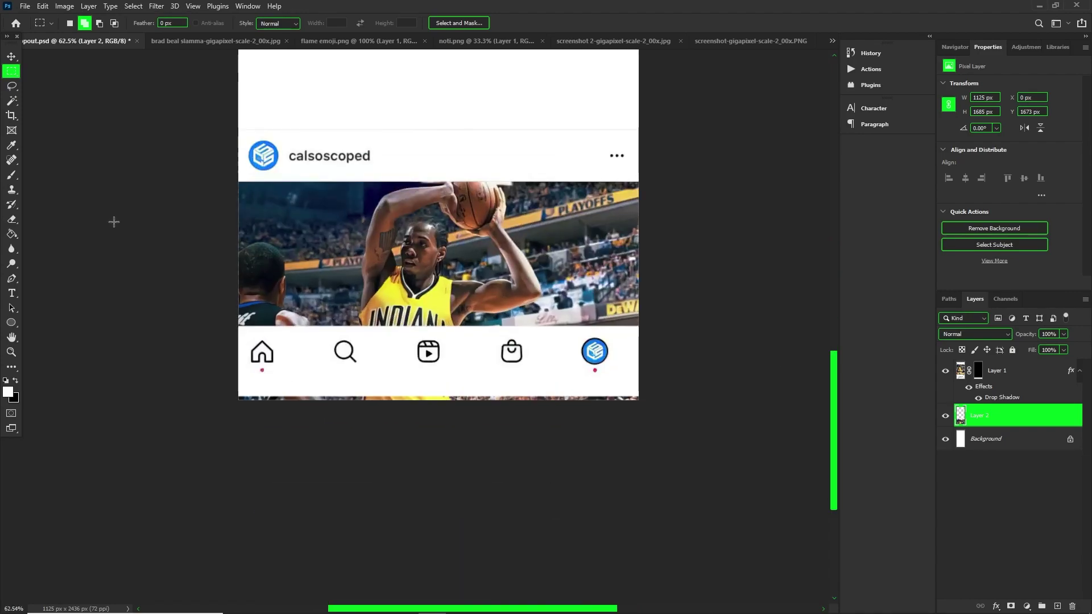
right_click(17, 321)
left_click(52, 324)
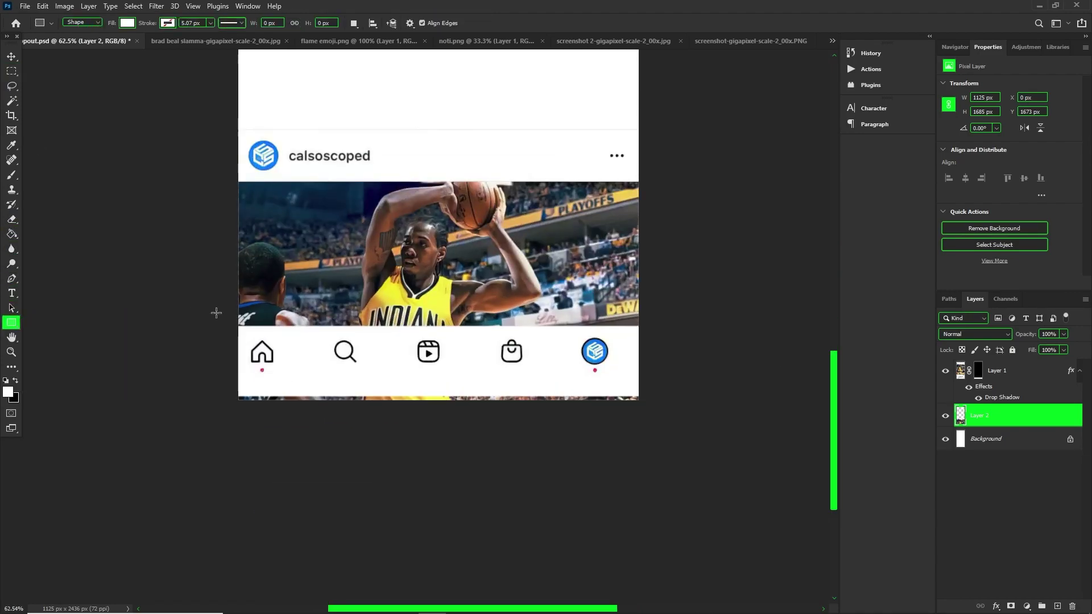
left_click_drag(274, 396, 683, 410)
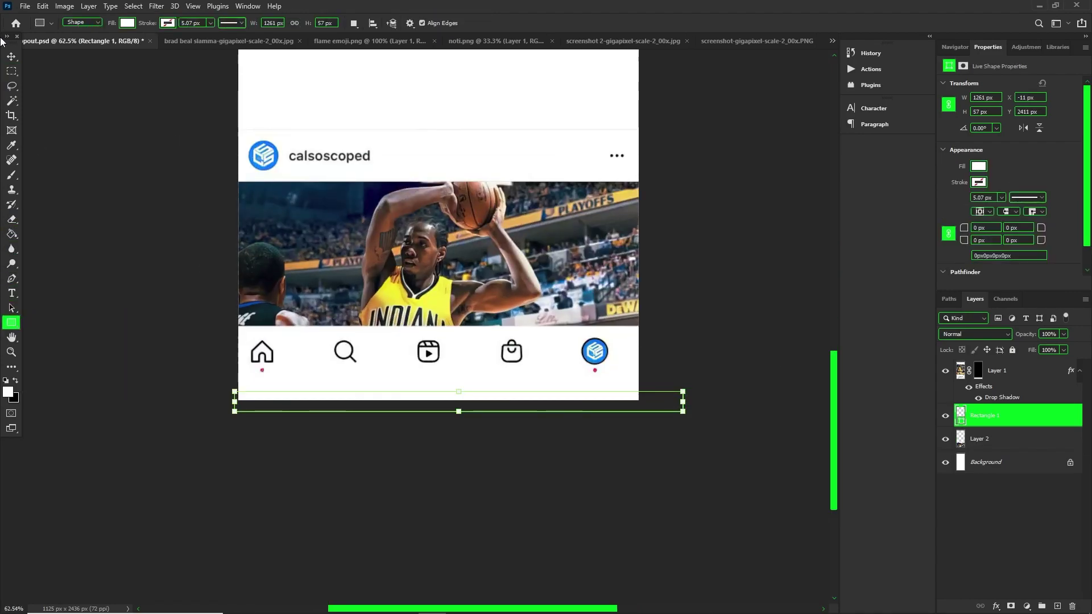
key("v")
Copy the washwizards account header from its post screenshot onto a separate layer using a rectangular selection
scroll(305, 158, "down", 2)
scroll(404, 243, "down", 1)
left_click(615, 44)
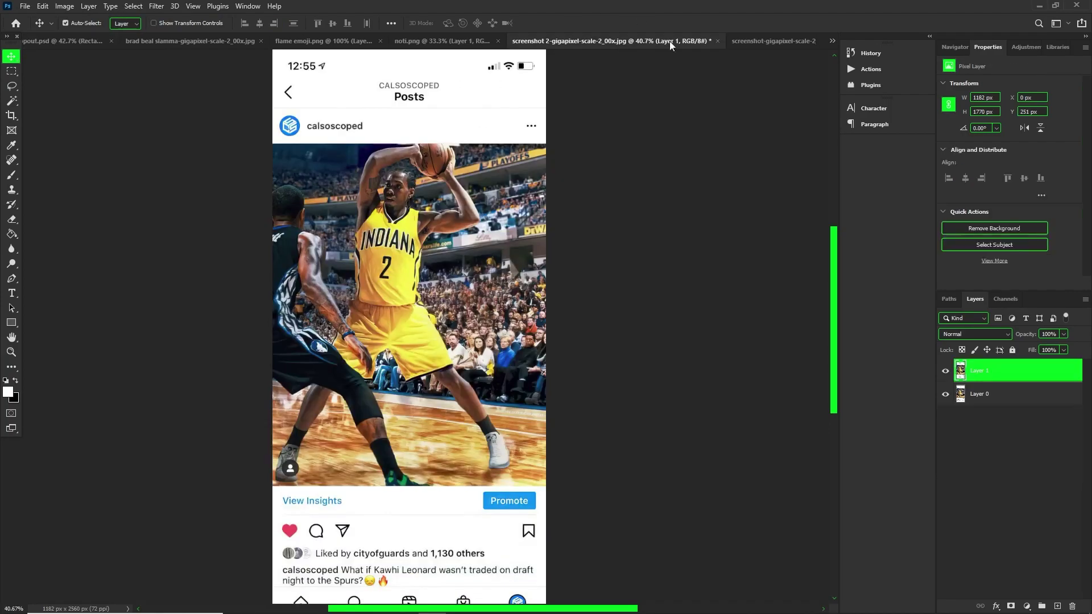
left_click(754, 41)
scroll(387, 208, "up", 10)
scroll(338, 155, "up", 1)
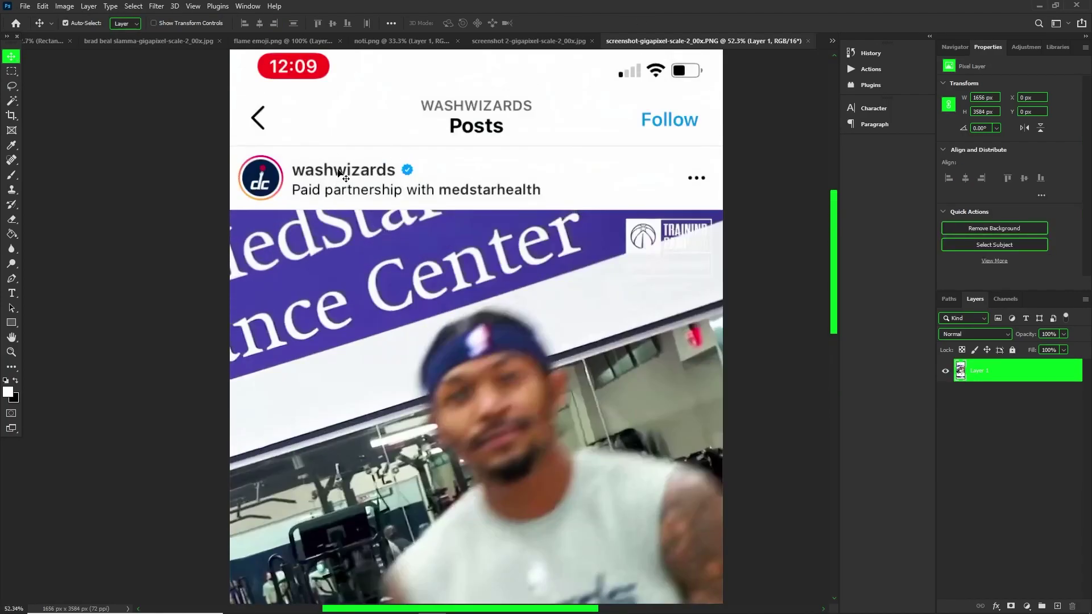
left_click(11, 71)
left_click_drag(235, 149, 739, 209)
key("ctrl+j")
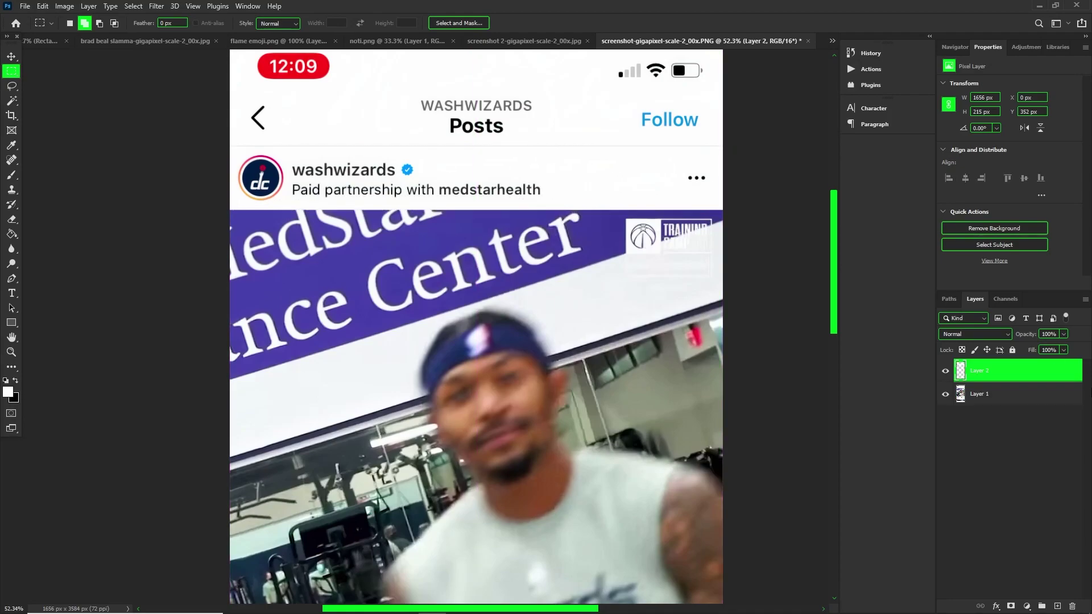
Paste the washwizards header into the 1125 × 2436 px document, scale it to about 65% and move it near the canvas top
left_click(50, 46)
key("ctrl+v")
key("ctrl+t")
left_click_drag(485, 323, 465, 88)
scroll(465, 88, "up", 1)
left_click_drag(682, 124, 596, 132)
left_click_drag(485, 161, 487, 487)
left_click_drag(589, 466, 539, 473)
left_click_drag(463, 487, 471, 133)
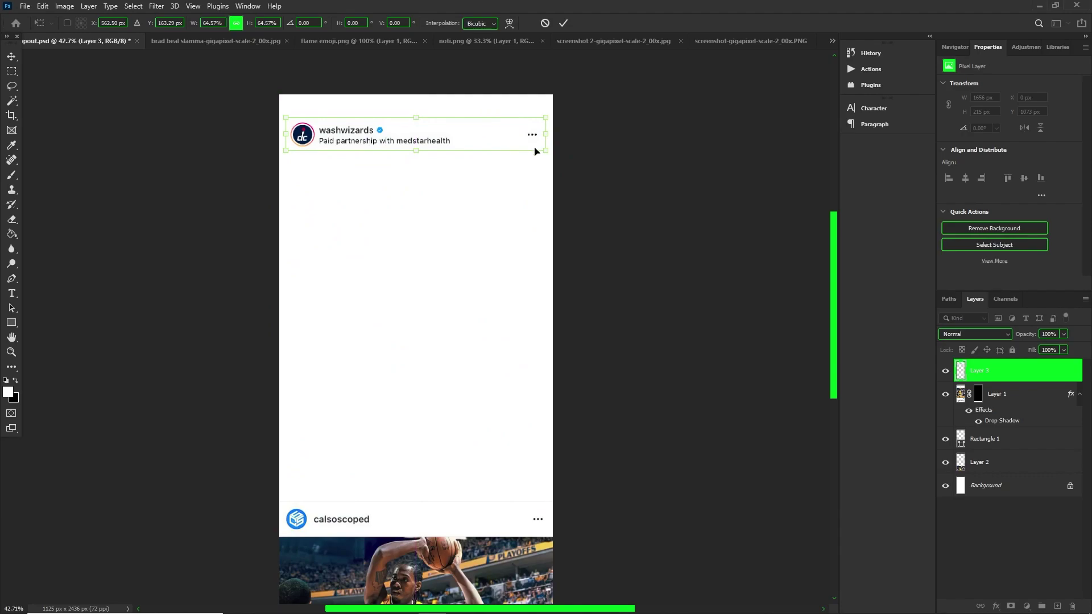
Enlarge the washwizards header to about 68% so it spans the canvas width, and move it up toward the top edge
left_click_drag(543, 134, 503, 129)
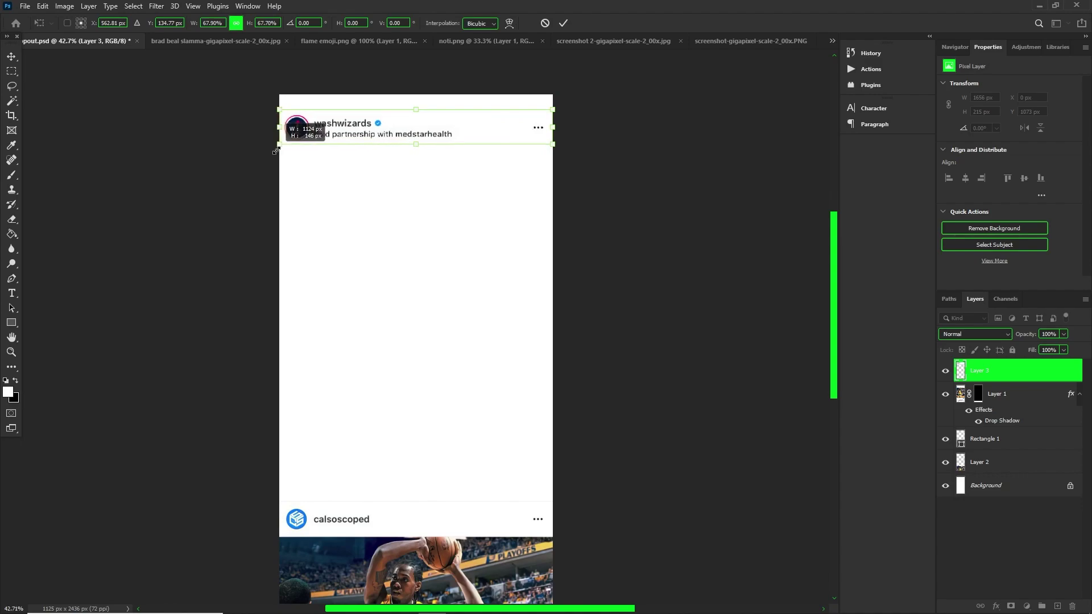
left_click_drag(460, 138, 462, 130)
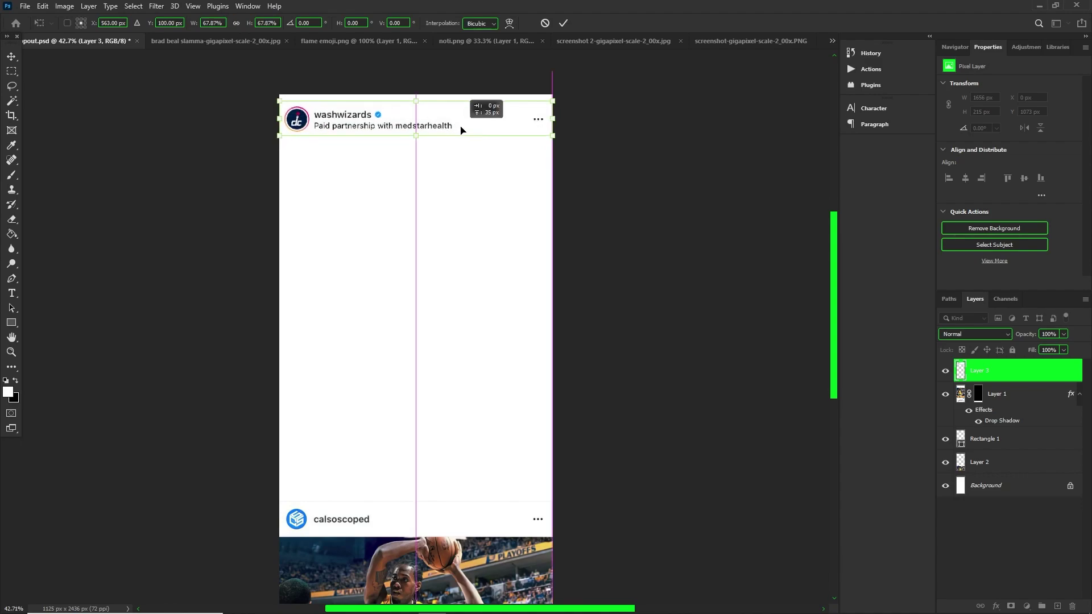
key("Return")
Erase the thin line above the washwizards header within a 1125 × 38 px selection across the canvas top, and deselect
scroll(358, 117, "up", 5)
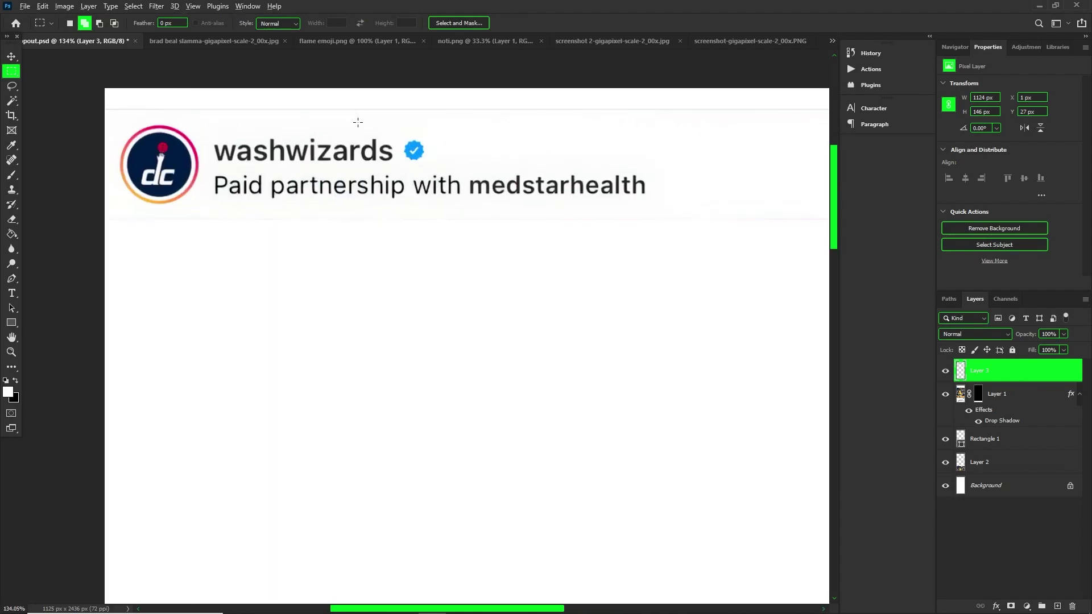
key("m")
left_click_drag(143, 91, 375, 100)
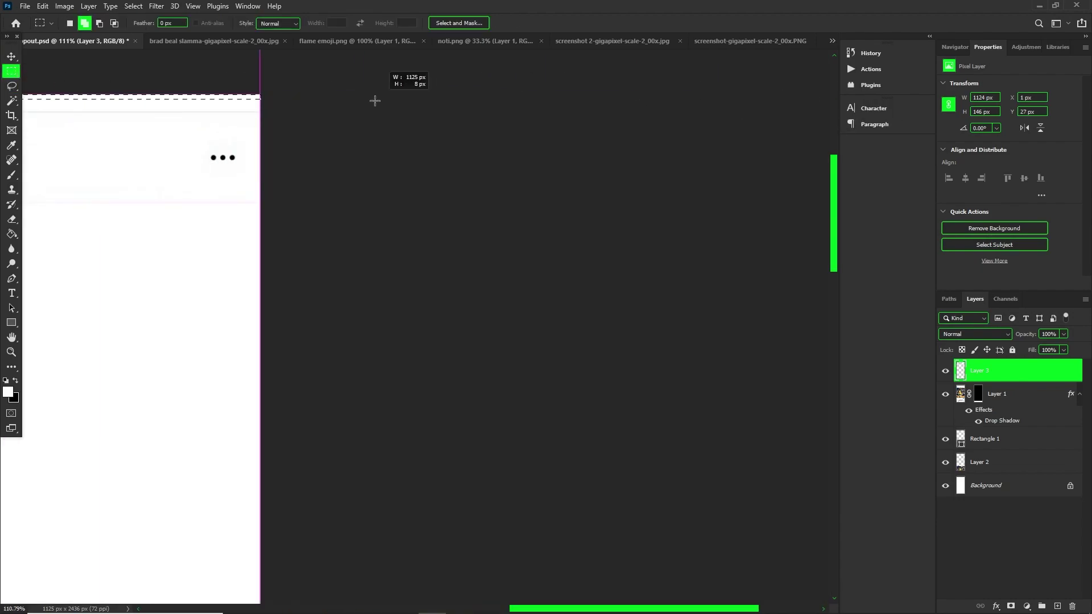
scroll(343, 294, "down", 8)
scroll(410, 152, "up", 8)
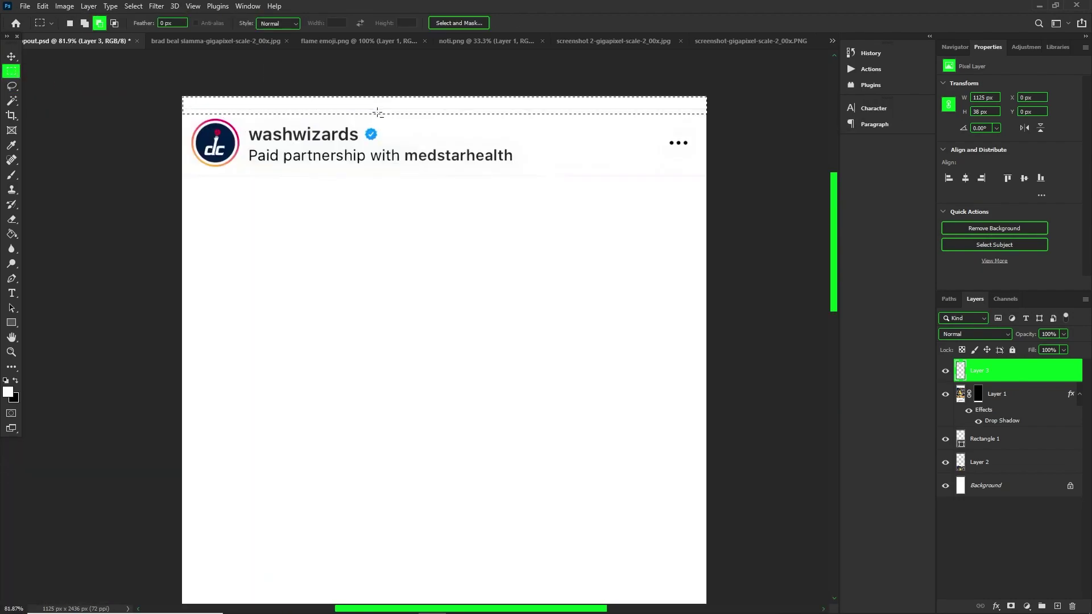
key("e")
left_click_drag(253, 295, 807, 233)
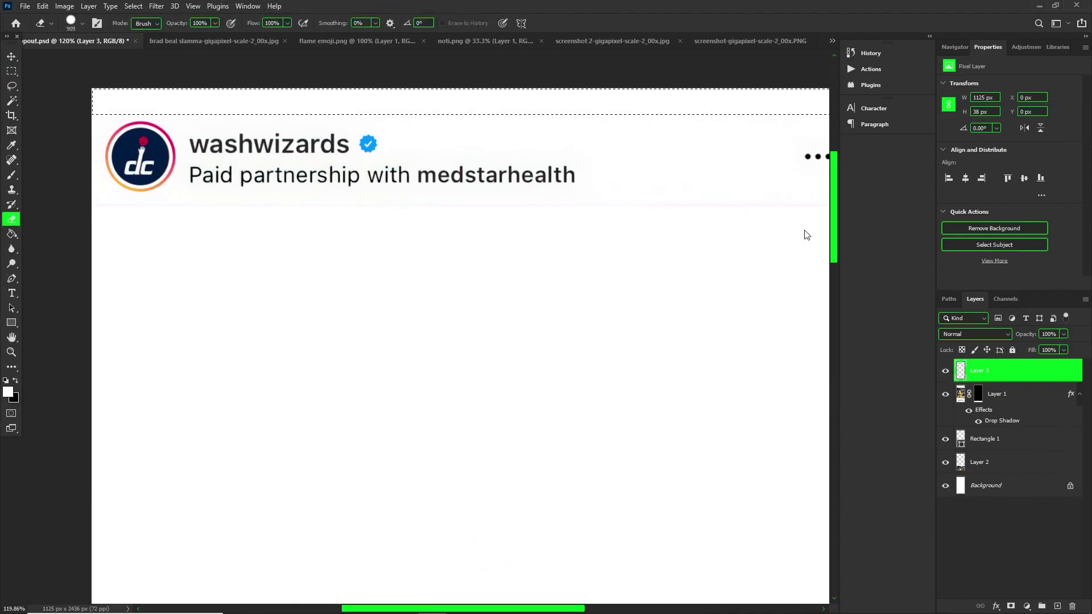
key("ctrl+d")
scroll(397, 243, "down", 8)
key("v")
scroll(421, 220, "up", 2)
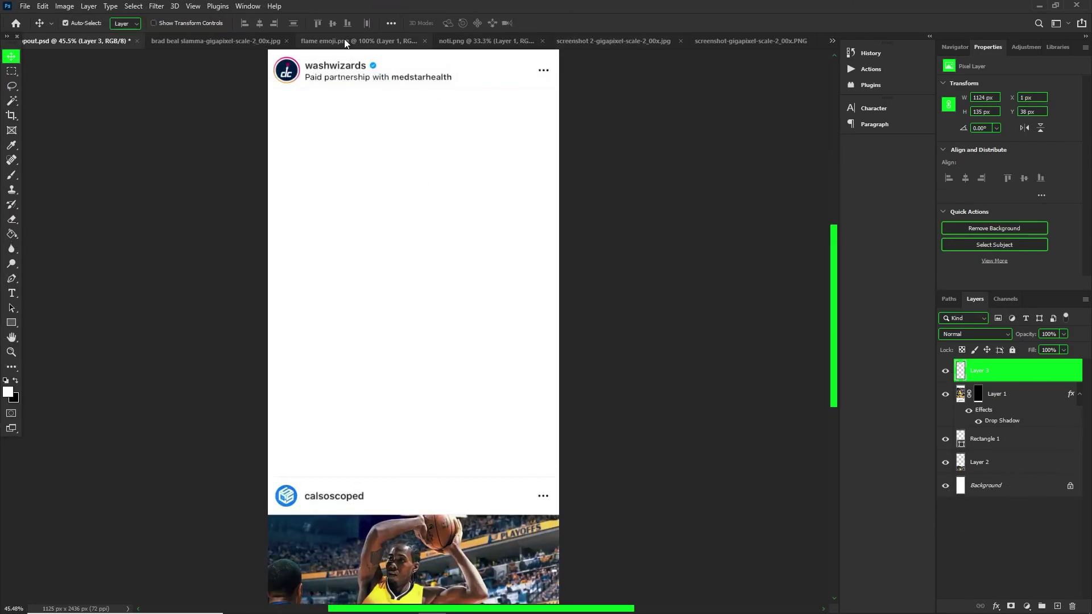
Unlock the background layer of the dunk photo and select the players with Select Subject
left_click(206, 43)
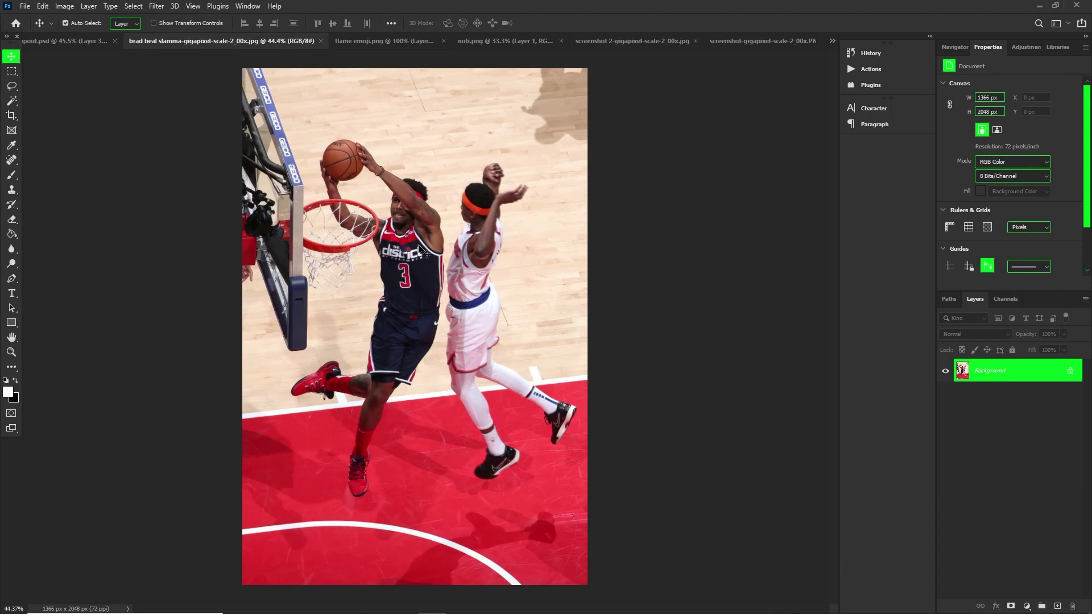
left_click(1072, 373)
left_click(133, 5)
left_click(145, 141)
Subtract the defender in white from the selection with the Lasso, leaving only the dunking player selected
scroll(425, 216, "up", 3)
key("l")
left_click_drag(465, 513, 488, 402)
scroll(575, 567, "down", 3)
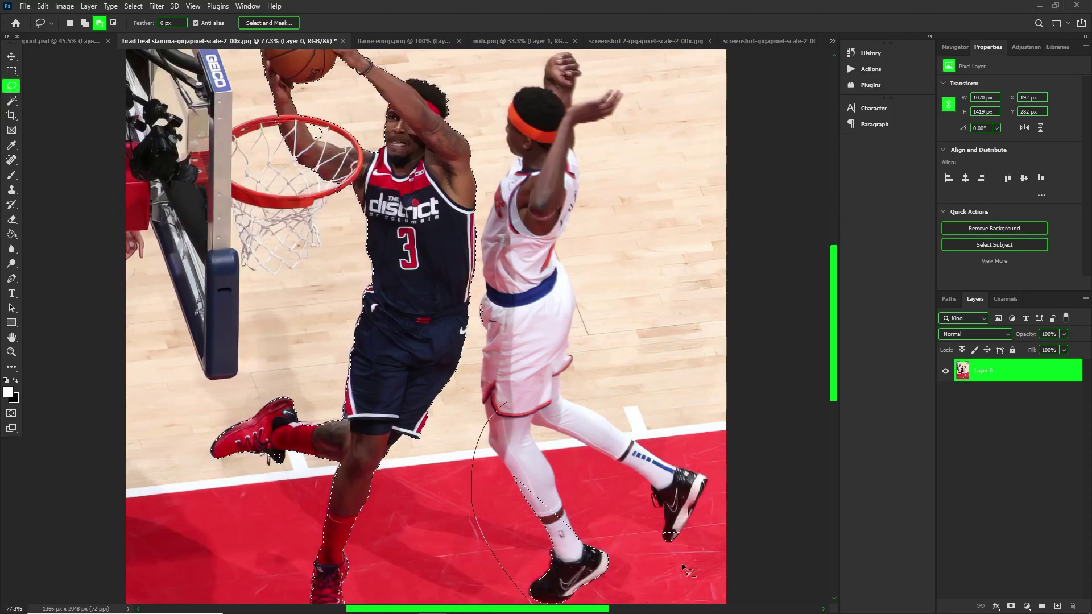
Subtract the rim and court areas between the dunking player's lower arm and shoulder from the selection with the Lasso
scroll(333, 279, "up", 4)
scroll(333, 284, "up", 3)
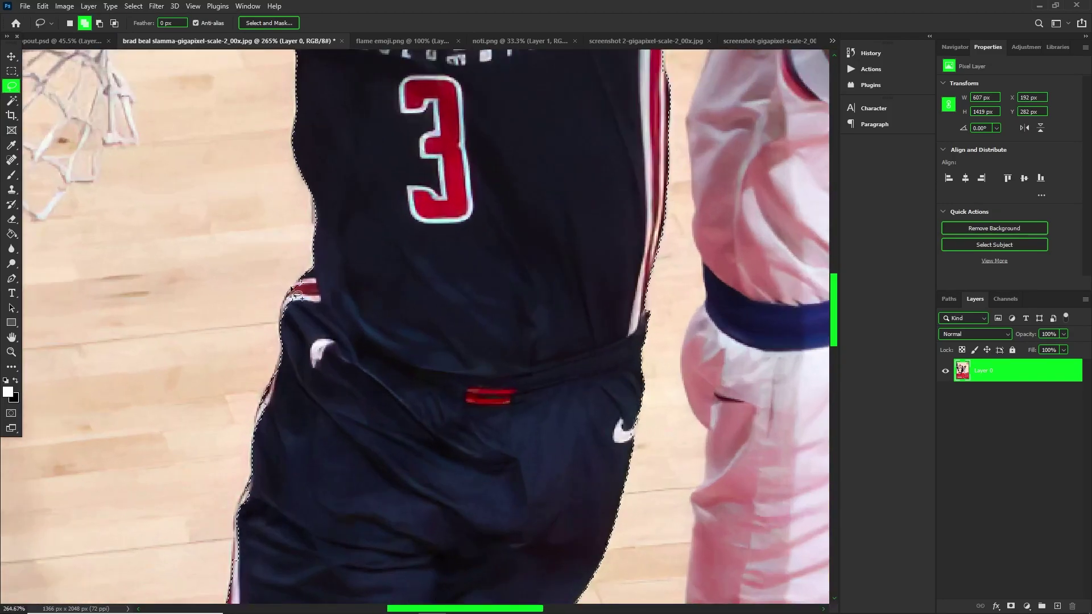
scroll(324, 265, "down", 9)
scroll(300, 293, "up", 10)
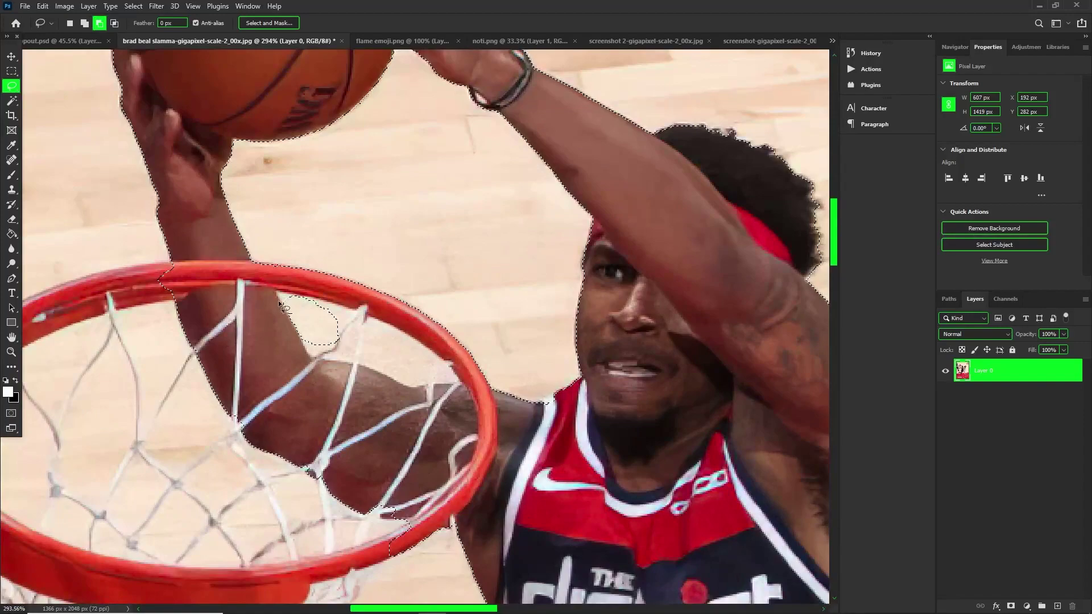
left_click_drag(326, 228, 340, 274)
left_click_drag(252, 254, 253, 267)
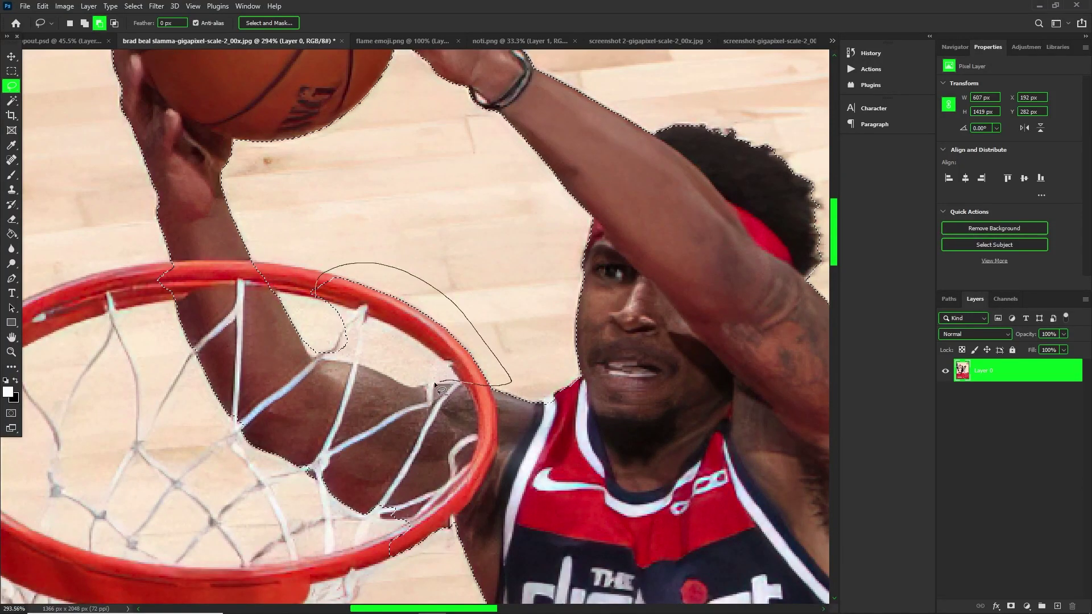
Trim the remaining rim and background beside the dunking player's forearm out of the selection with the Lasso
scroll(396, 203, "down", 5)
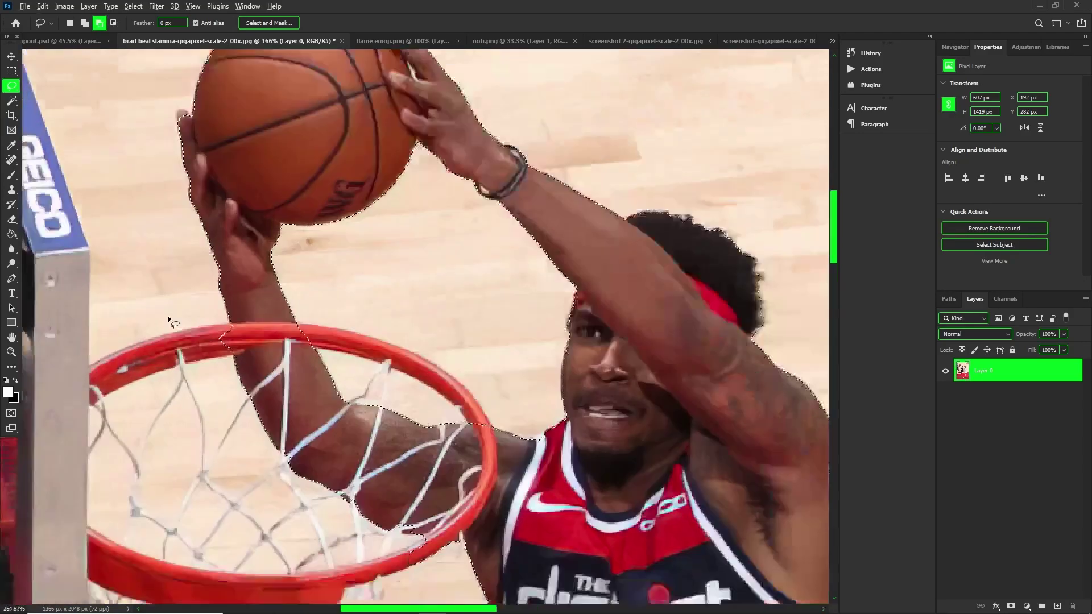
scroll(250, 364, "up", 5)
left_click_drag(218, 398, 248, 362)
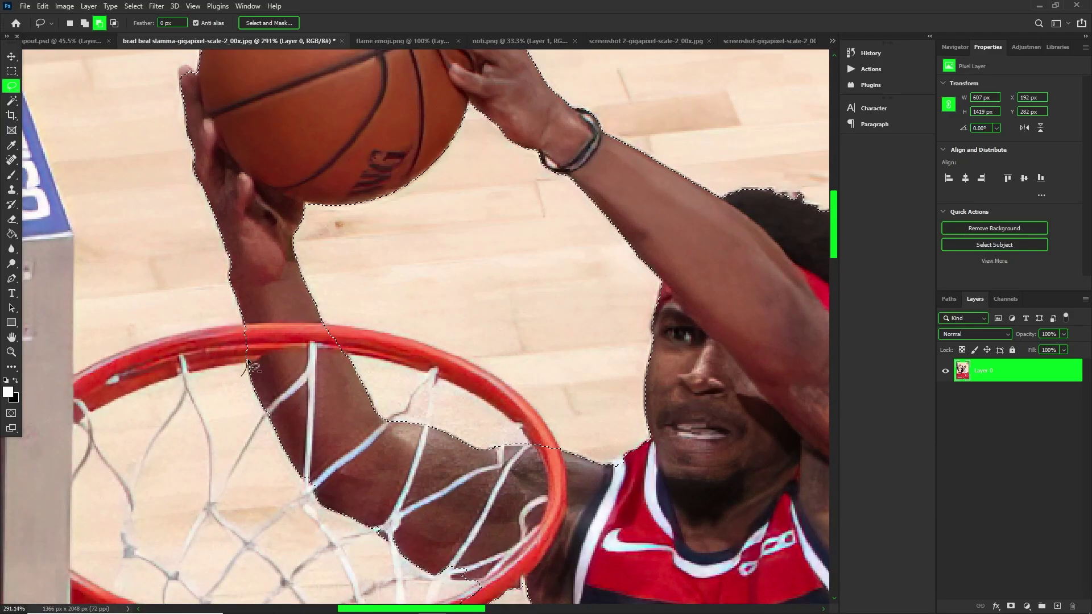
scroll(207, 392, "down", 5)
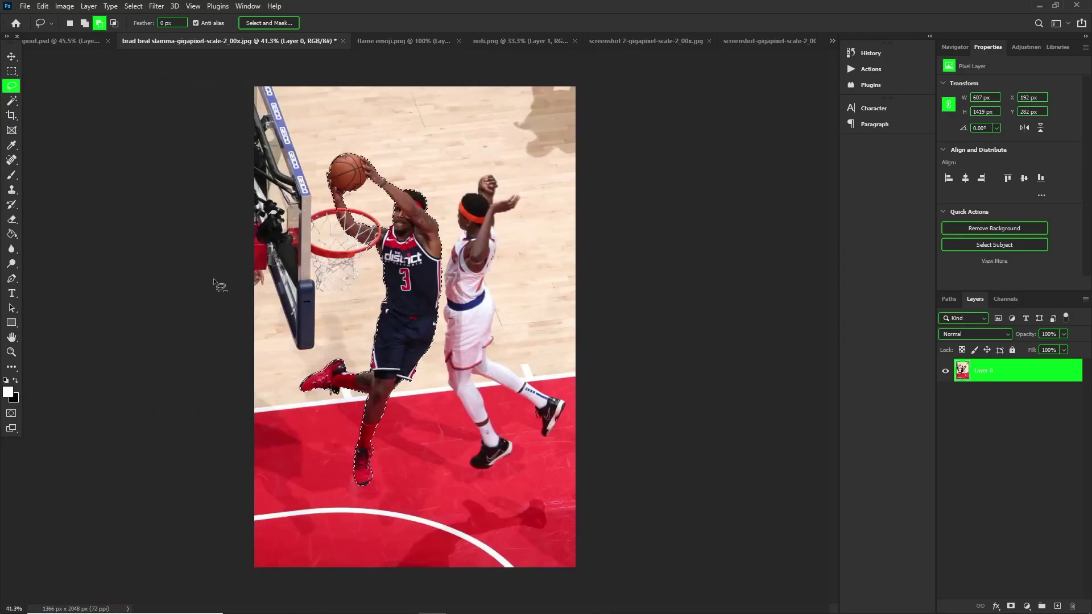
scroll(360, 209, "up", 4)
scroll(360, 210, "up", 1)
left_click_drag(320, 284, 323, 279)
scroll(347, 293, "down", 9)
Check the dunking player's selection in Quick Mask, examining the edges around the ball, fingers and wristband up close
key("q")
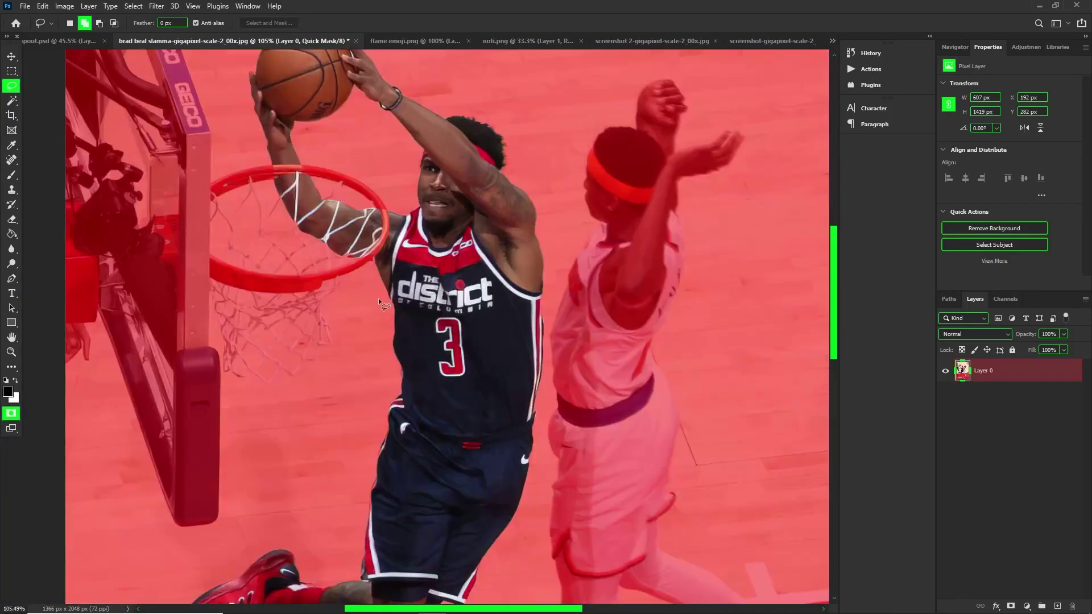
scroll(358, 248, "down", 6)
scroll(357, 136, "up", 20)
key("q")
key("q")
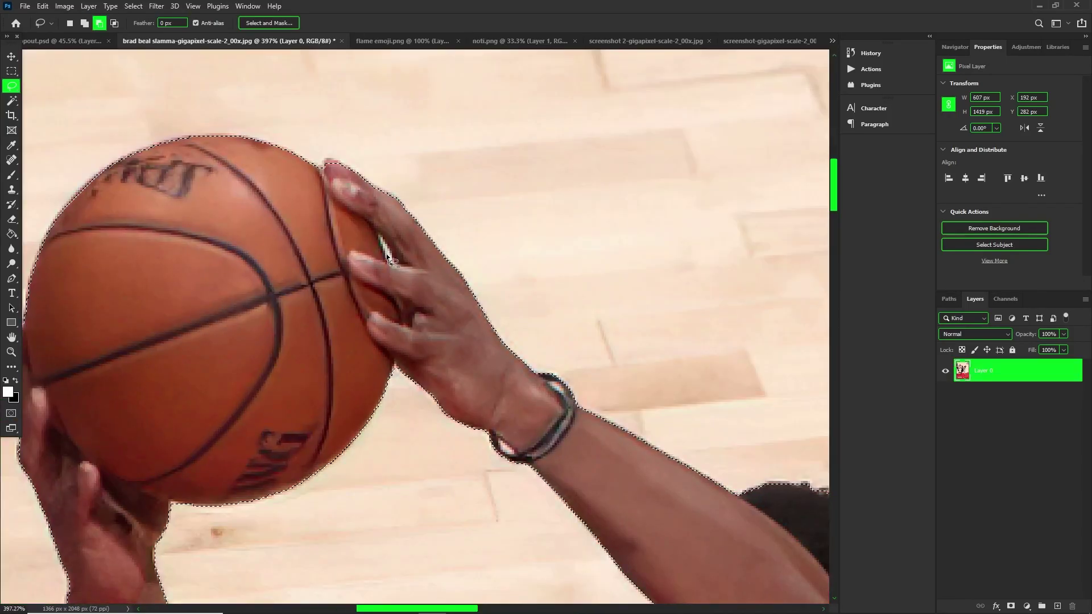
scroll(398, 262, "down", 3)
scroll(386, 284, "up", 2)
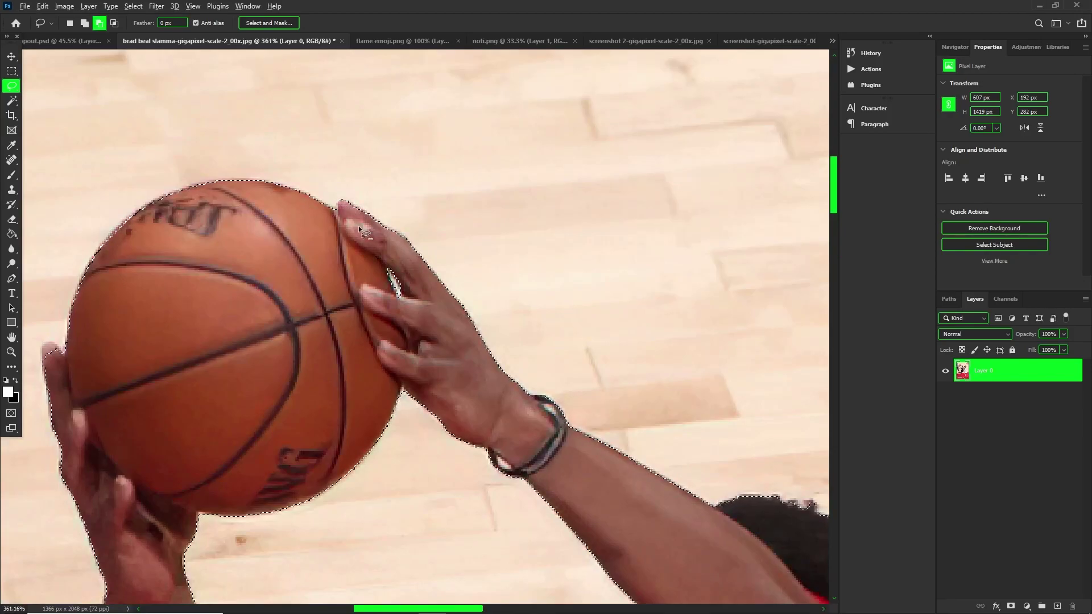
scroll(378, 309, "down", 3)
scroll(378, 310, "up", 5)
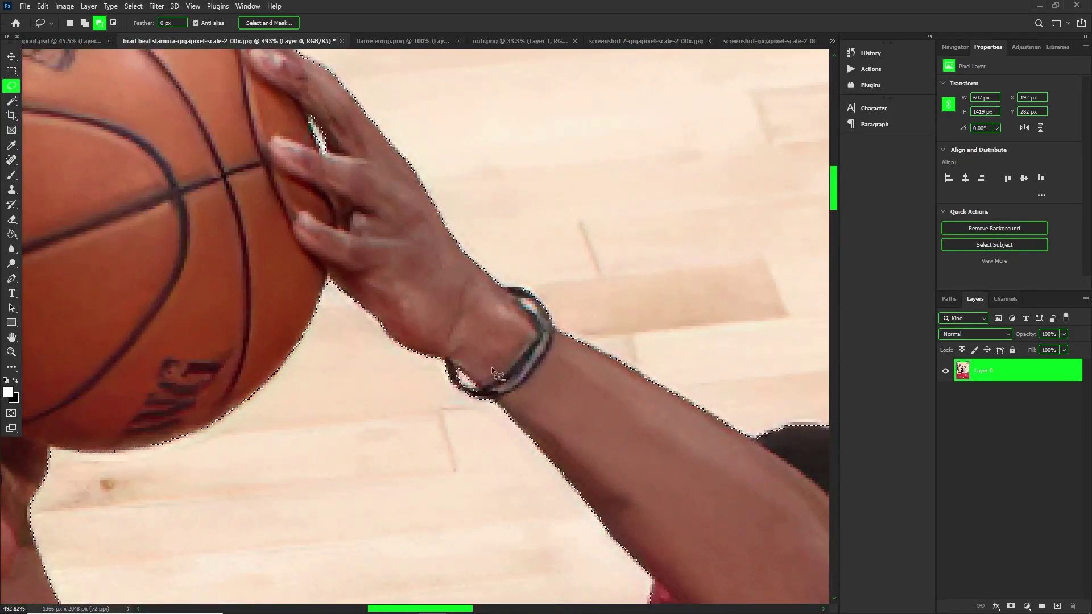
scroll(539, 321, "down", 8)
key("q")
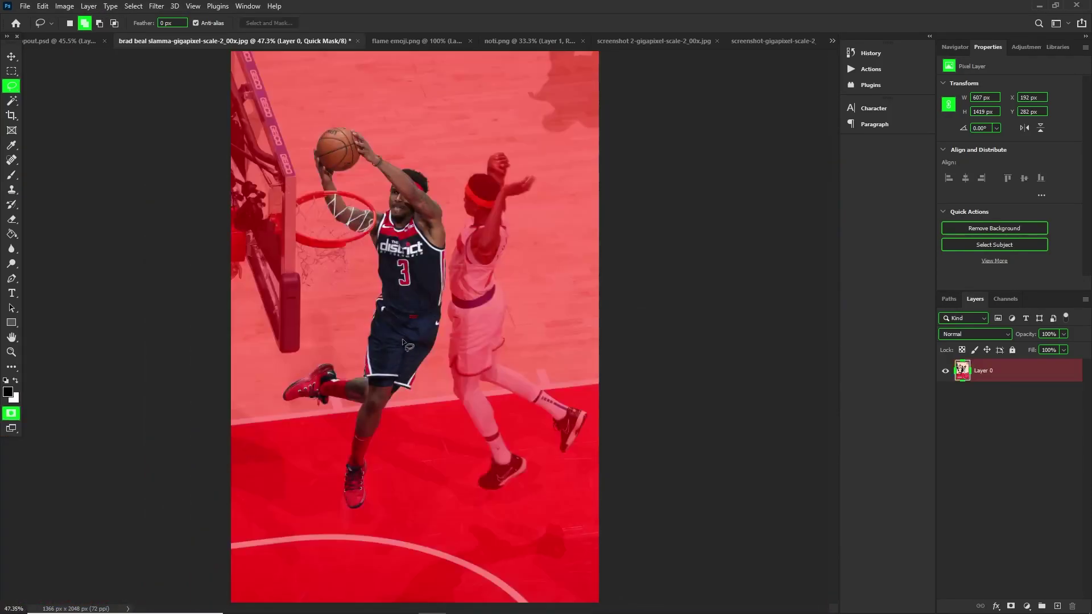
Turn the Quick Mask selection into a layer mask isolating the dunking player, and duplicate the masked layer
key("q")
left_click(1010, 606)
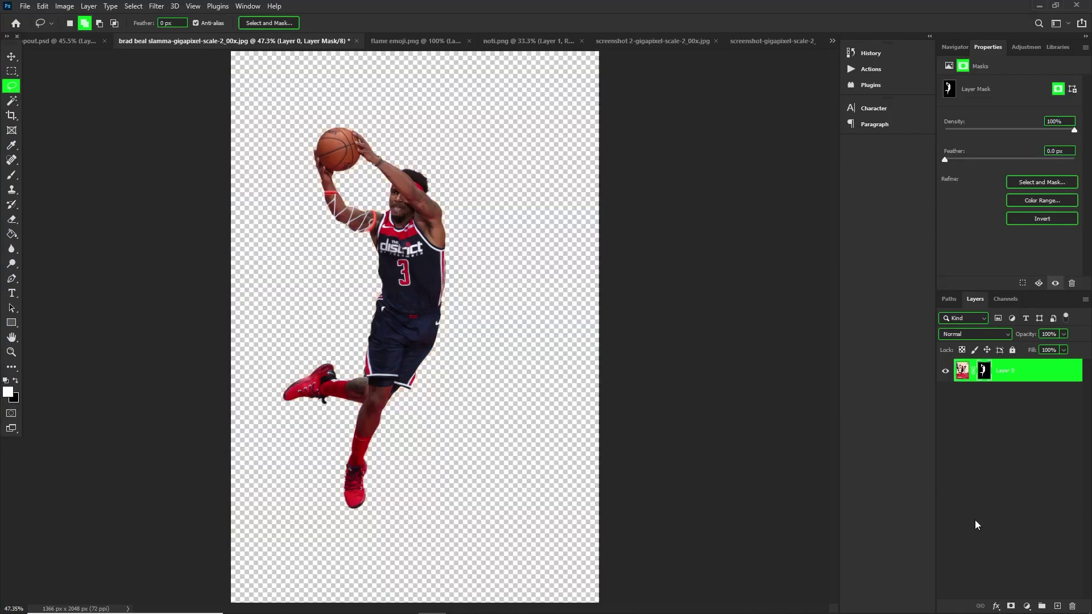
key("ctrl+j")
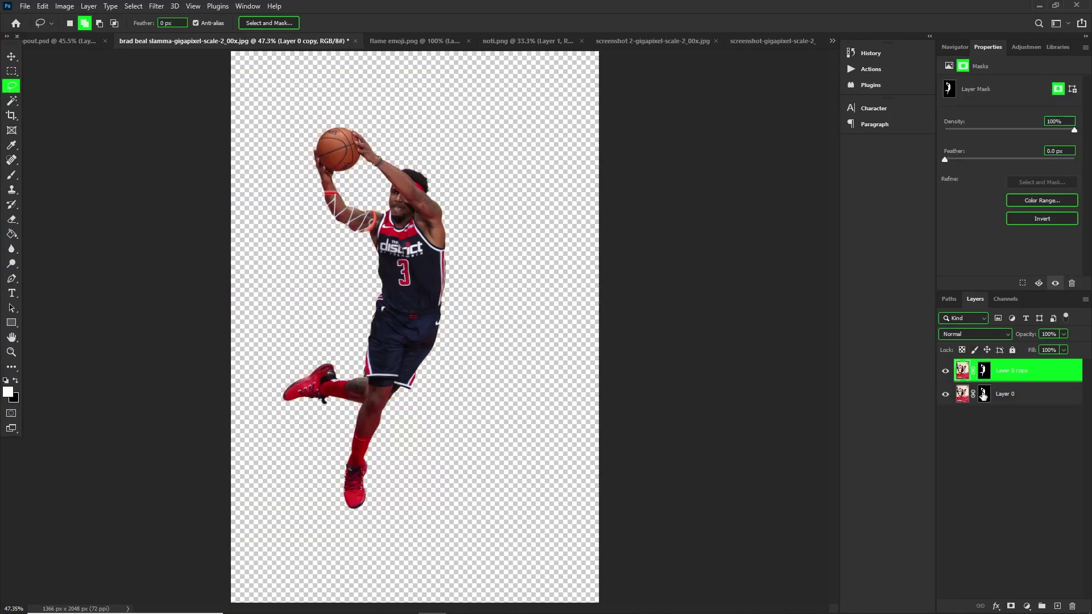
Delete the layer mask from the original Layer 0 and group it with the masked copy as "beal pic"
right_click(983, 397)
left_click(1002, 416)
left_click(1012, 370, "shift")
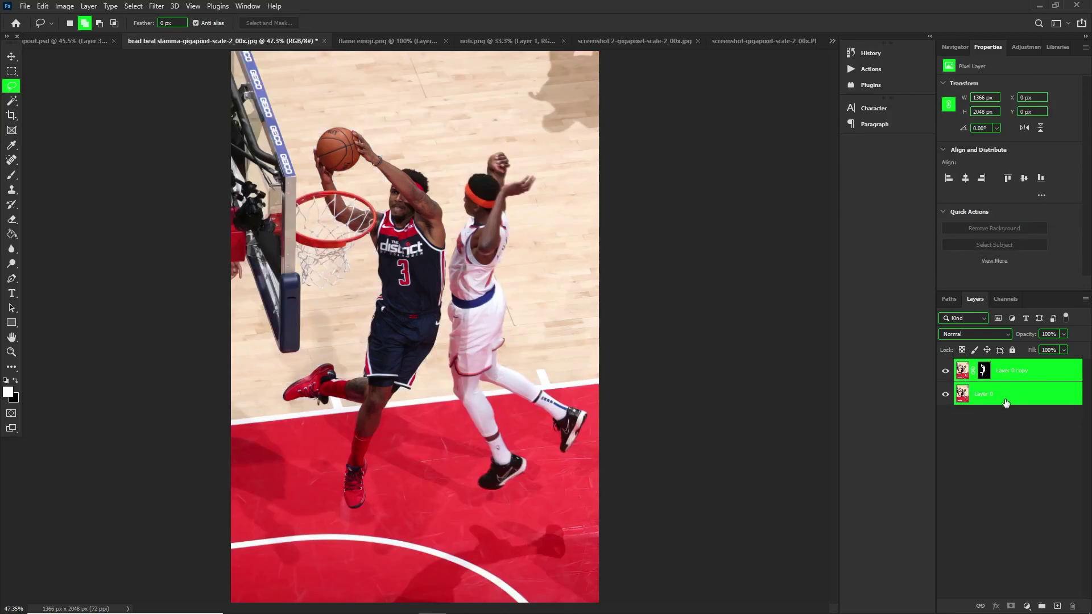
key("ctrl+g")
double_click(989, 366)
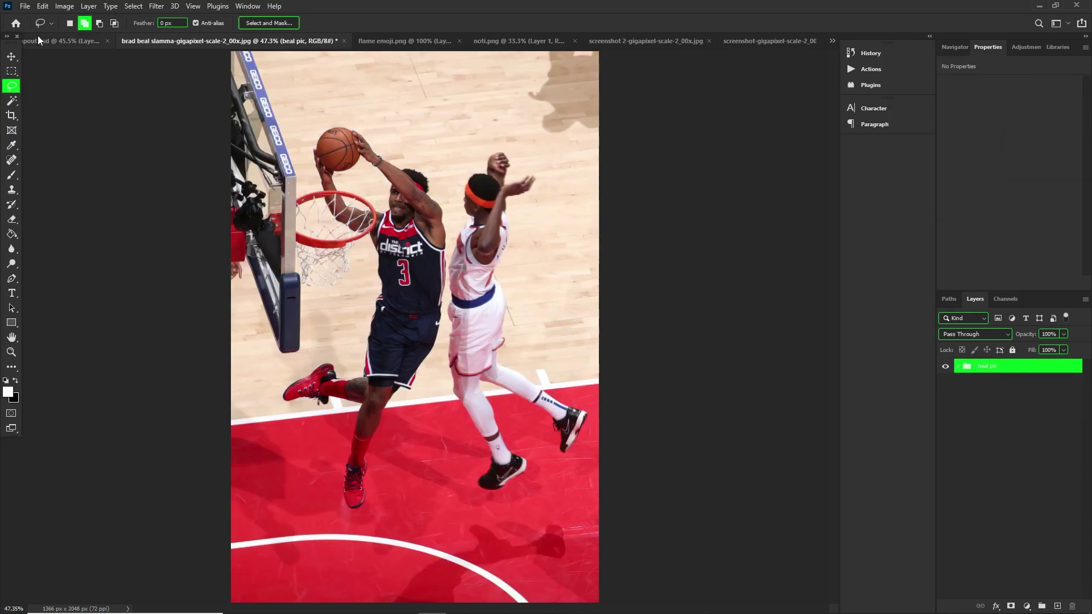
Copy the beal pic group into the feed mockup document and position it over the upper post
left_click(38, 41)
key("ctrl+v")
key("ctrl+t")
mouse_move(630, 315)
left_mouse_down()
mouse_move(577, 317)
mouse_move(623, 319)
left_mouse_up()
key("Return")
Convert both layers inside the beal pic group, the player cutout and the full photo, to smart objects
left_click(958, 366)
left_click(995, 384)
right_click(1000, 385)
left_click(910, 291)
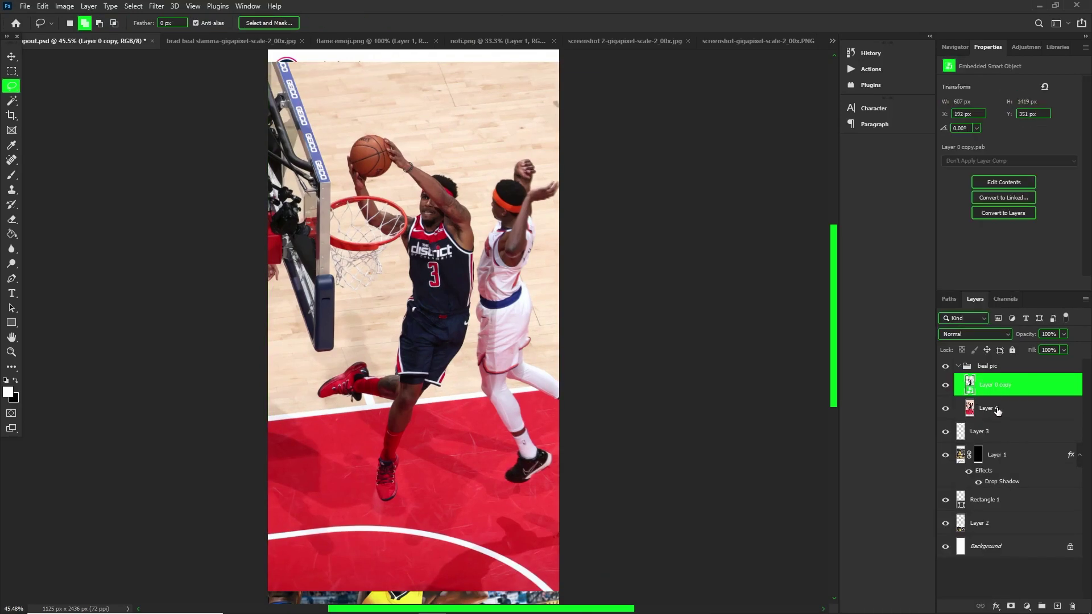
right_click(998, 410)
left_click(917, 291)
Scale the beal pic group to about 53.83% and place it in the white area below the washwizards header
left_click(959, 367)
left_click_drag(630, 330, 499, 268)
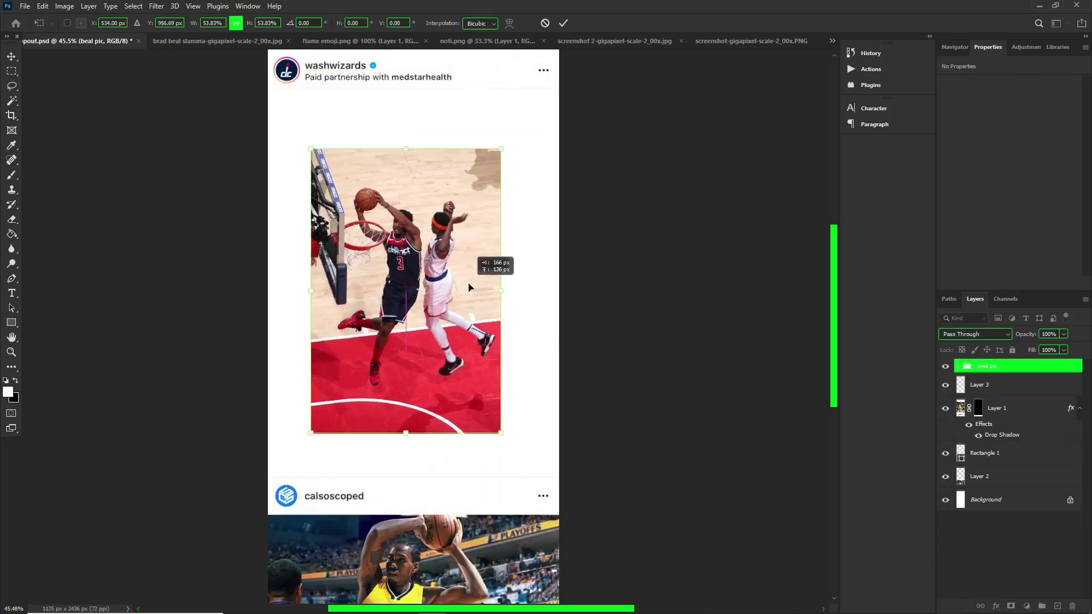
key("Return")
key("l")
In the washwizards screenshot, select the action icons and caption block of Layer 1 with the Rectangular Marquee
left_click(724, 42)
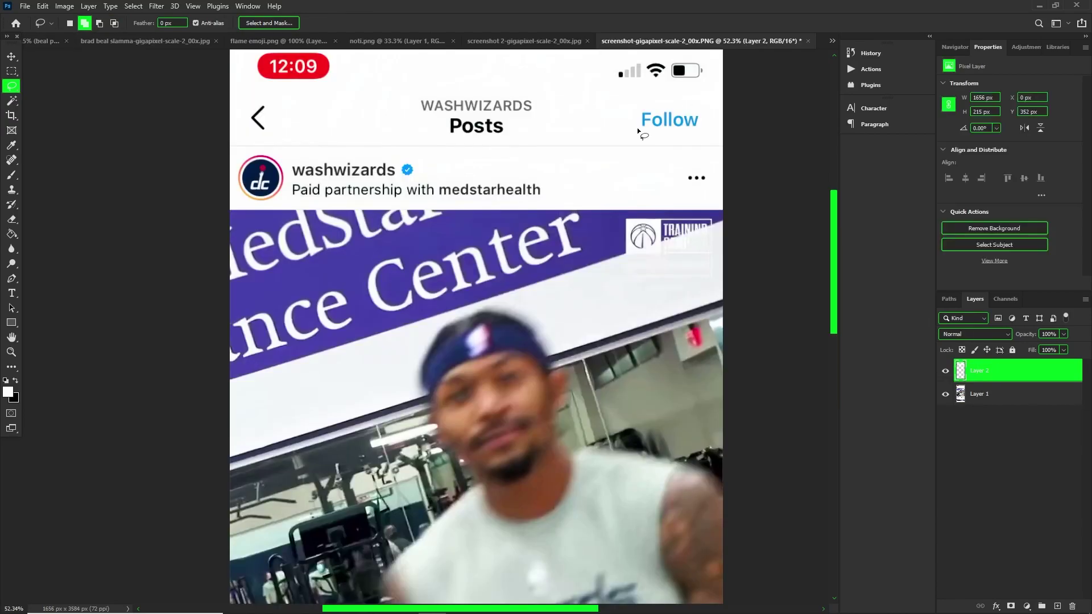
scroll(489, 284, "down", 7)
left_click(11, 71)
scroll(245, 312, "up", 3)
left_click_drag(222, 303, 93, 373)
key("ctrl+d")
scroll(288, 353, "down", 5)
scroll(331, 454, "up", 3)
left_click_drag(234, 376, 730, 534)
left_click(1000, 401)
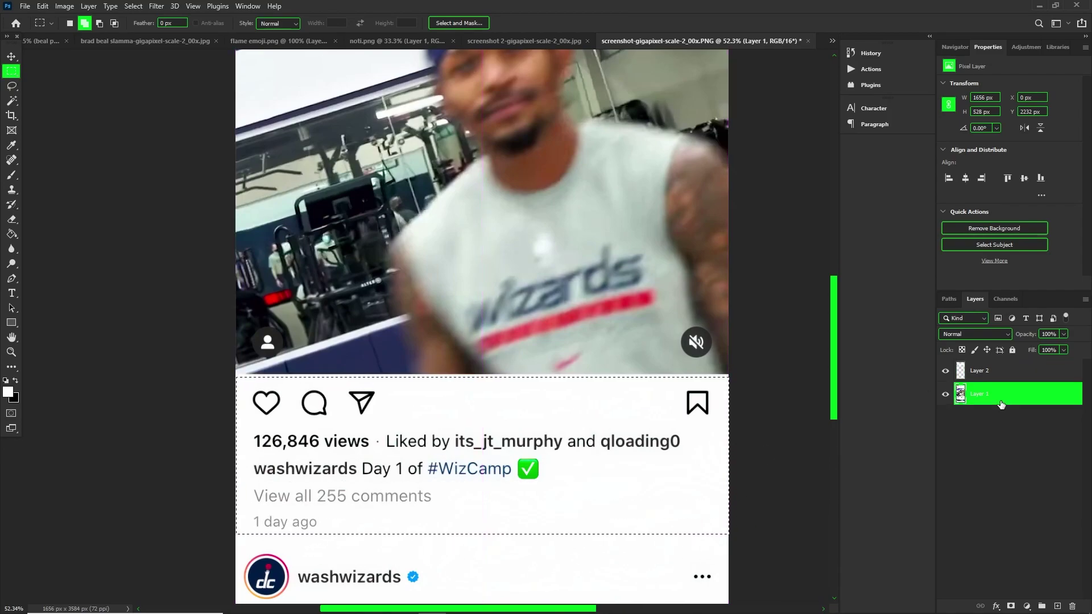
Paste the caption block above Layer 3 in the mockup, scale it to 67.93% and place it above the calsoscoped header
left_click(48, 42)
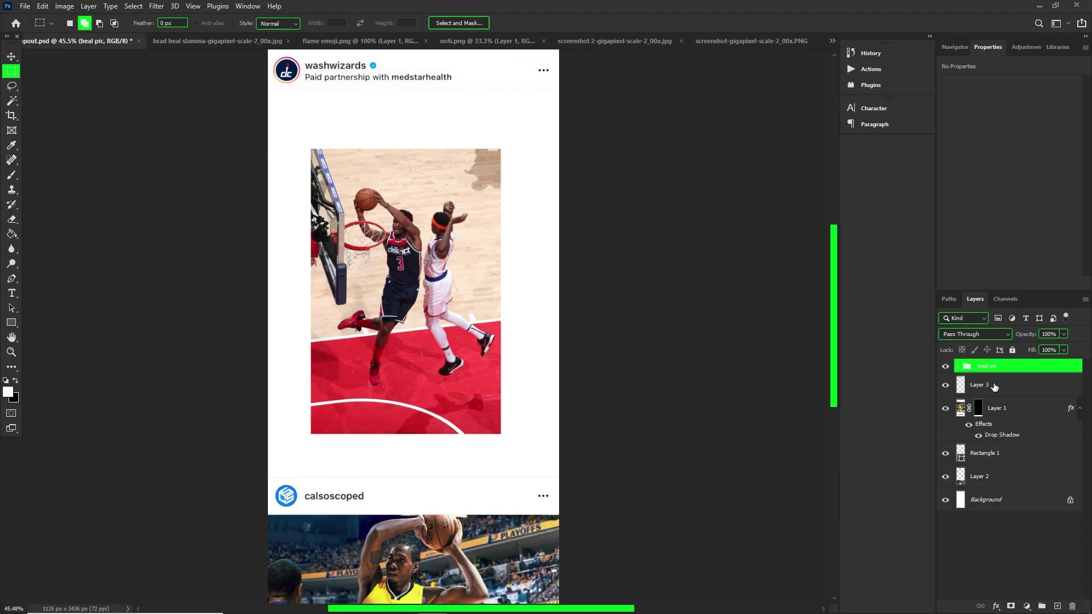
left_click(994, 386)
key("ctrl+v")
key("ctrl+t")
left_click_drag(697, 334, 512, 424)
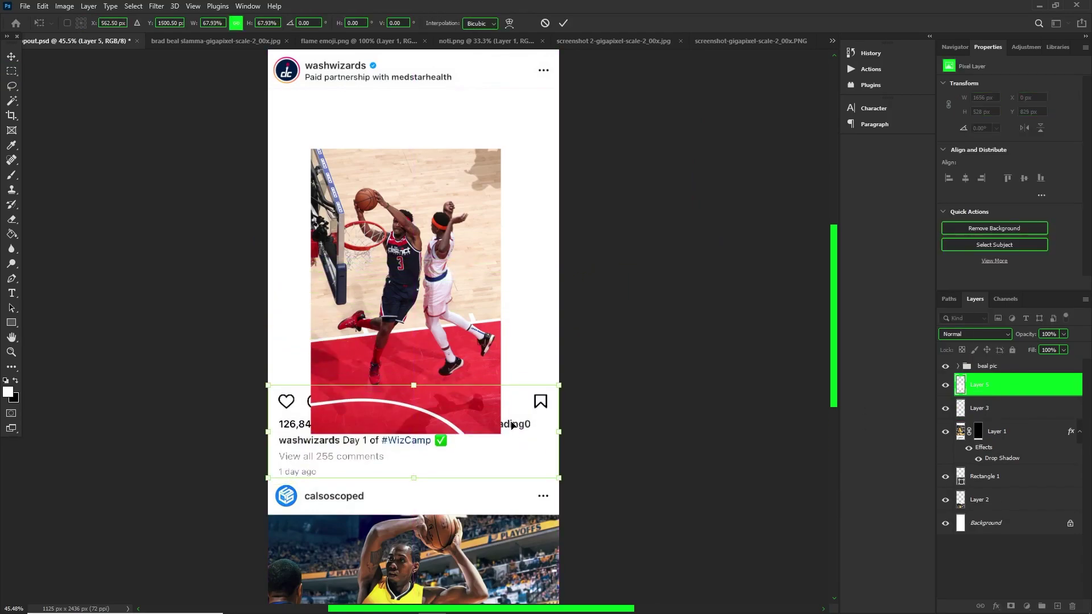
key("Return")
key("v")
key("alt+v")
right_click(472, 295, "alt")
left_click_drag(472, 296, 494, 235)
key("ctrl+z")
Enlarge the beal pic group to about 163.08%, align it beneath the washwizards header, and move it below Layer 1 in the stack
left_click(960, 366)
key("ctrl+t")
left_click_drag(501, 291, 619, 292)
left_click_drag(552, 304, 509, 334)
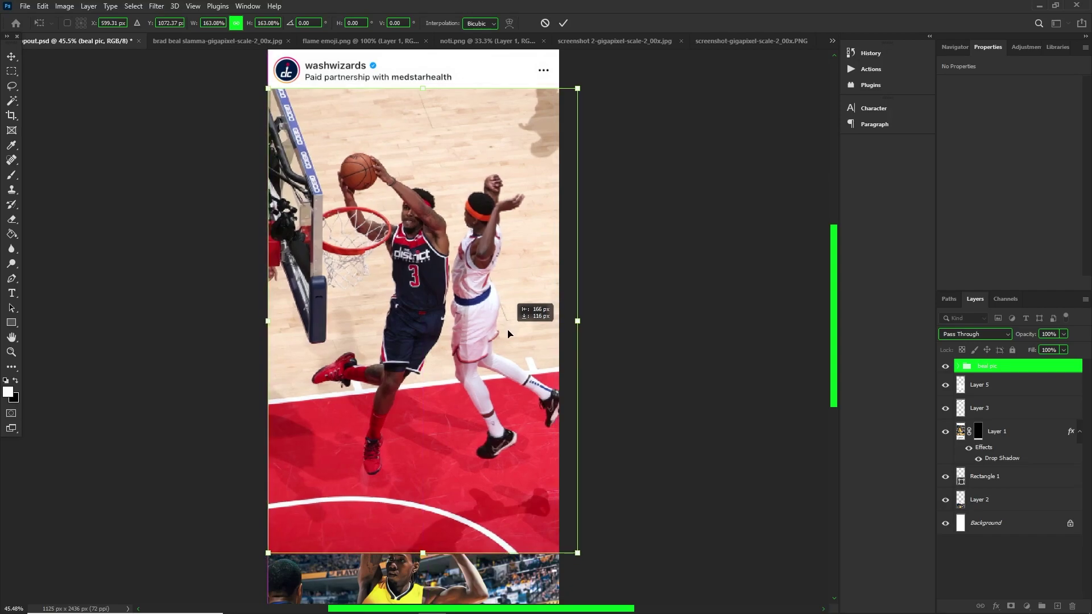
left_click_drag(974, 373, 1013, 468)
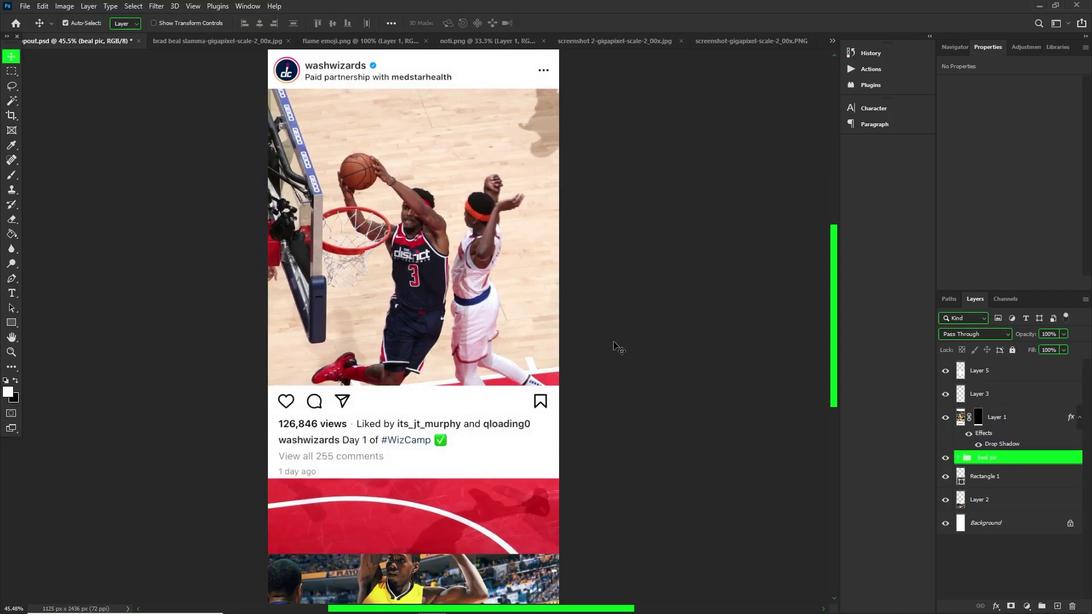
Shift the beal pic group upward so both players' feet fit above the action icons
key("ctrl+t")
left_click_drag(509, 322, 506, 269)
scroll(506, 269, "down", 5)
scroll(398, 326, "up", 4)
key("Return")
scroll(394, 398, "down", 1)
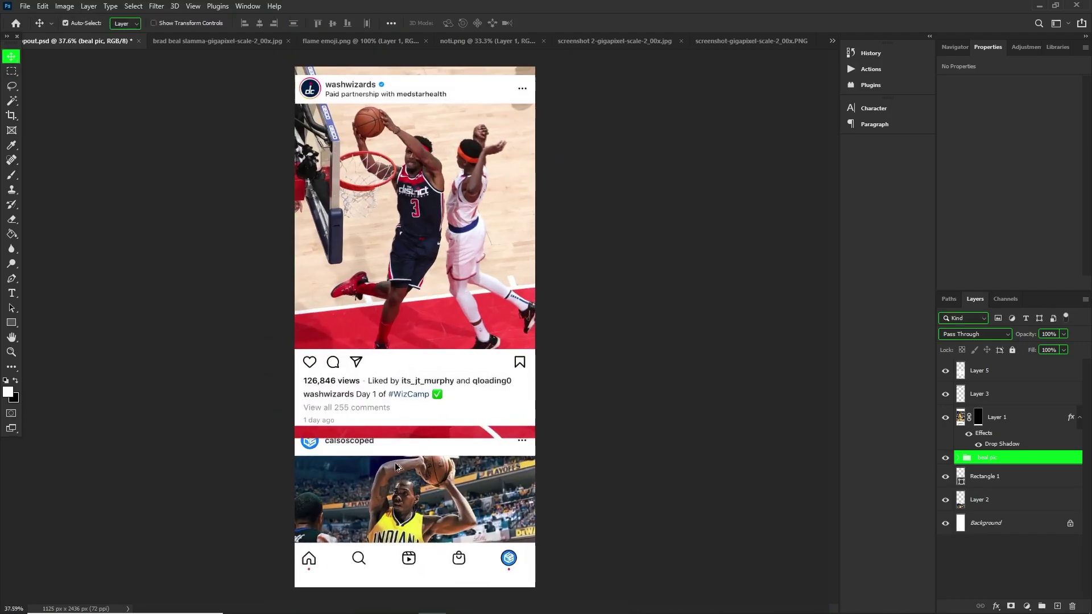
Move the calsoscoped post, the full photo and the caption block down to make the upper post taller
left_click(394, 499)
left_click_drag(395, 499, 397, 540)
left_click_drag(397, 433, 398, 468)
left_click_drag(416, 416, 401, 492)
left_click(423, 425)
key("m")
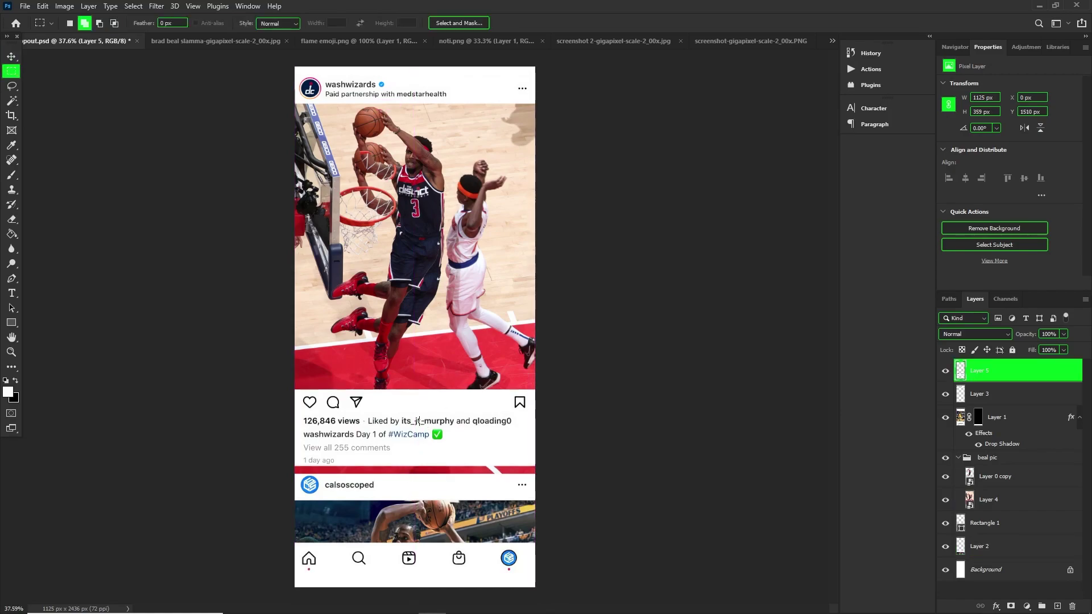
Lower the calsoscoped post, photo and caption block further, and realign the player cutout with the photo
key("v")
left_click_drag(420, 484, 421, 505)
left_click_drag(443, 360, 442, 373)
left_click_drag(427, 421, 425, 441)
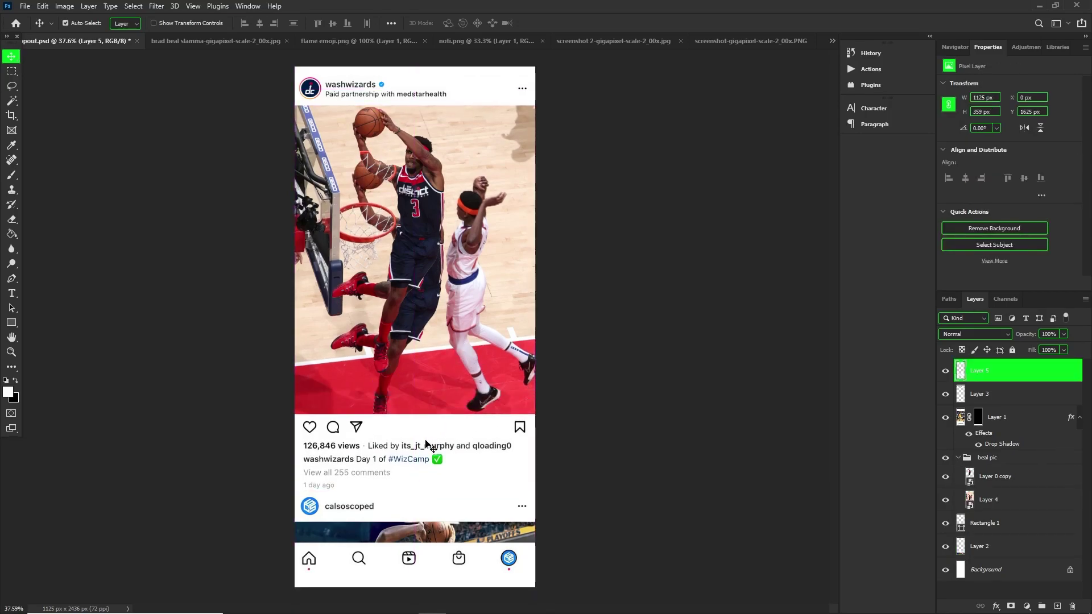
left_click_drag(429, 218, 416, 264)
Select the player cutout and full photo layers and move them down together within the upper post
left_click(989, 500, "ctrl")
key("ctrl+t")
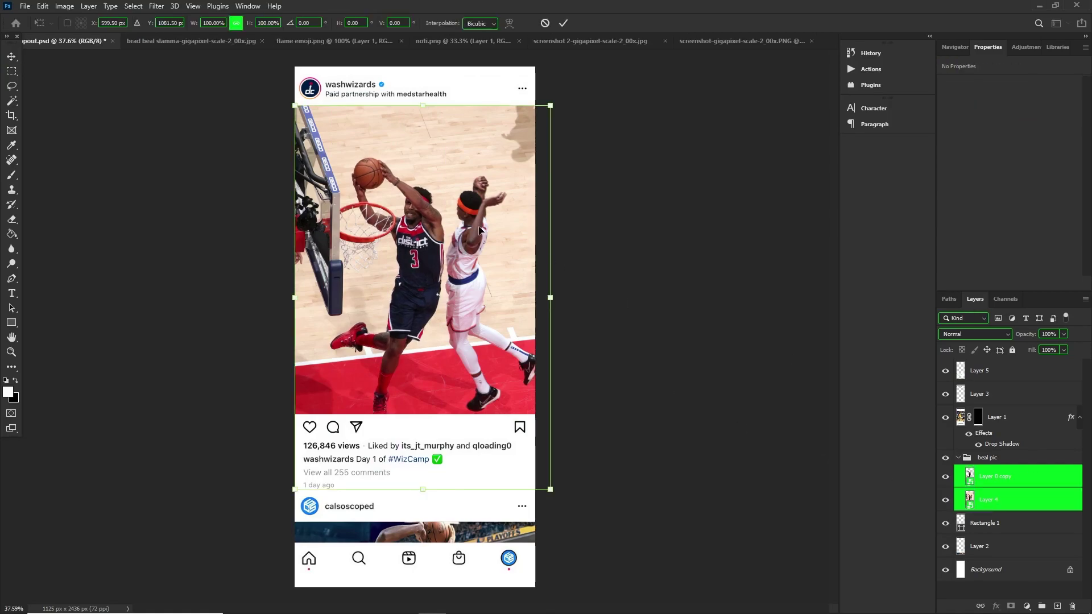
left_click_drag(418, 333, 416, 354)
key("Return")
Lower the calsoscoped post and the caption block slightly further down the feed
mouse_move(448, 526)
left_mouse_down()
mouse_move(467, 572)
mouse_move(458, 537)
left_mouse_up()
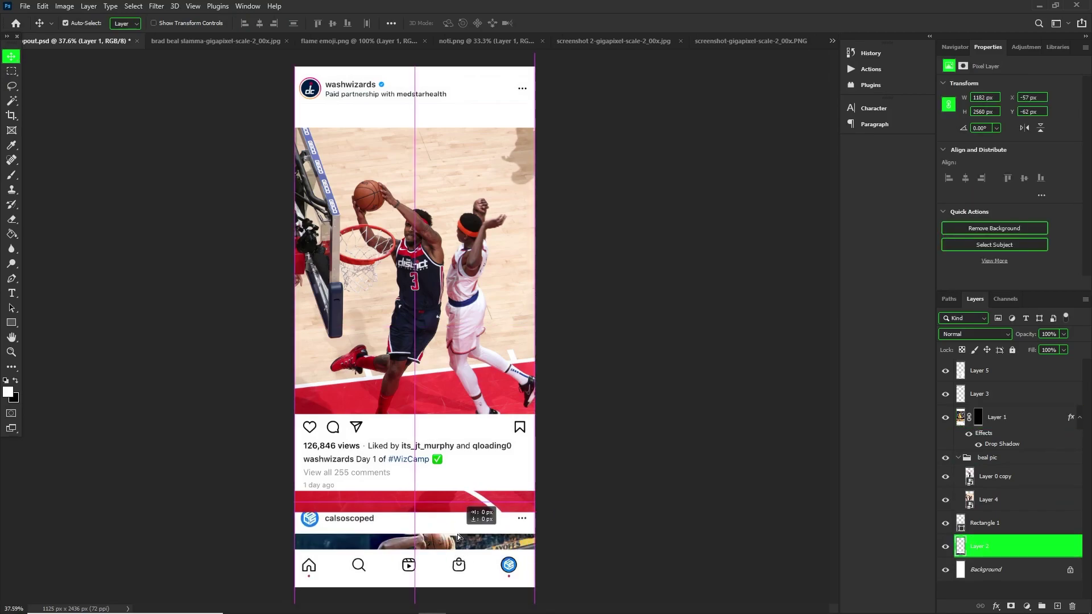
left_click_drag(457, 478, 456, 493)
left_click_drag(444, 307, 444, 299)
key("ctrl+z")
Enlarge the player cutout and full photo together until they extend past the post, and reposition them
left_click(1002, 479, "shift")
key("ctrl+t")
left_click_drag(552, 324, 662, 319)
left_click_drag(607, 327, 607, 295)
Bring the player cutout to the top of the layer stack and adjust its placement together with the photo
left_click(1003, 479)
left_click_drag(1004, 479, 1005, 363)
scroll(401, 240, "down", 1)
mouse_move(326, 311)
left_mouse_down()
mouse_move(384, 356)
mouse_move(324, 307)
left_mouse_up()
left_click(985, 370, "ctrl")
key("ctrl+t")
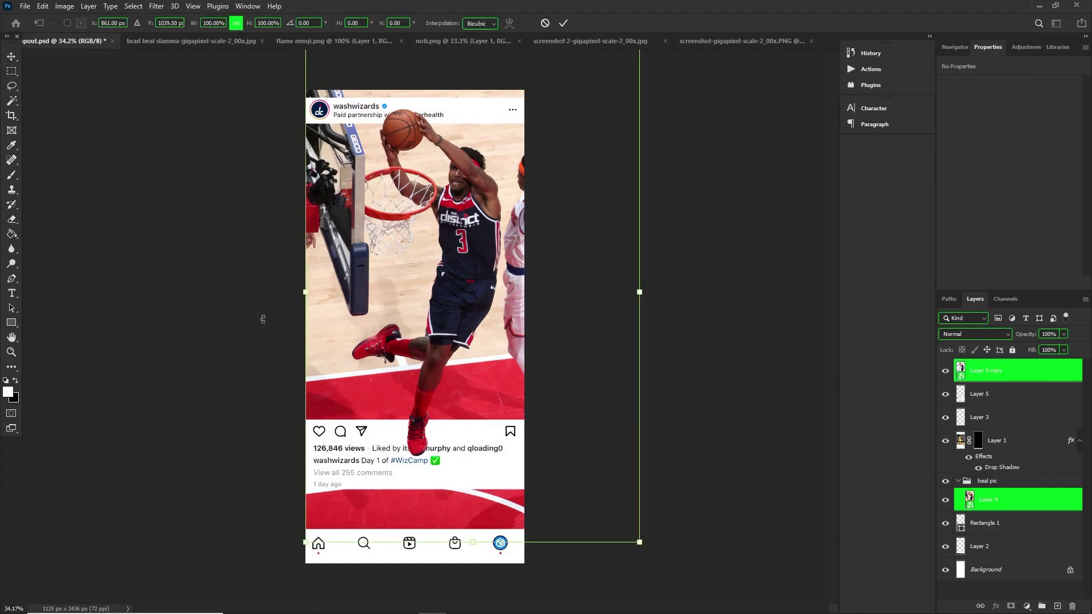
Mask Layer 4 so the full photo shows only between the washwizards header and the caption block
left_click(1012, 499)
left_click(944, 500)
left_click(945, 501)
key("m")
left_click_drag(304, 89, 540, 108)
left_click_drag(294, 463, 306, 490)
left_click(1010, 606)
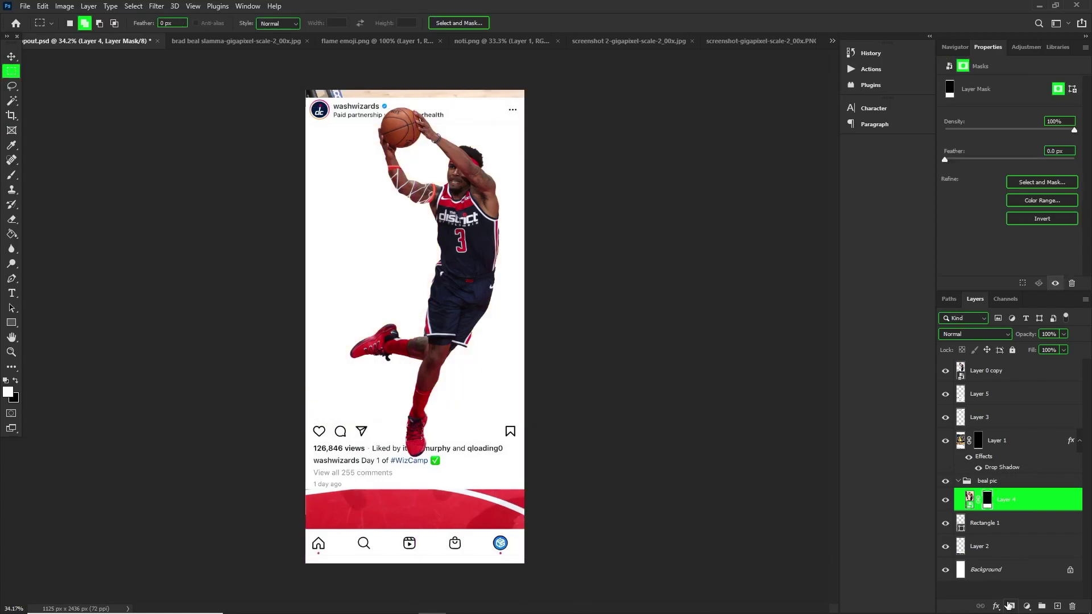
key("v")
scroll(380, 392, "down", 2)
scroll(378, 391, "up", 7)
scroll(375, 310, "down", 5)
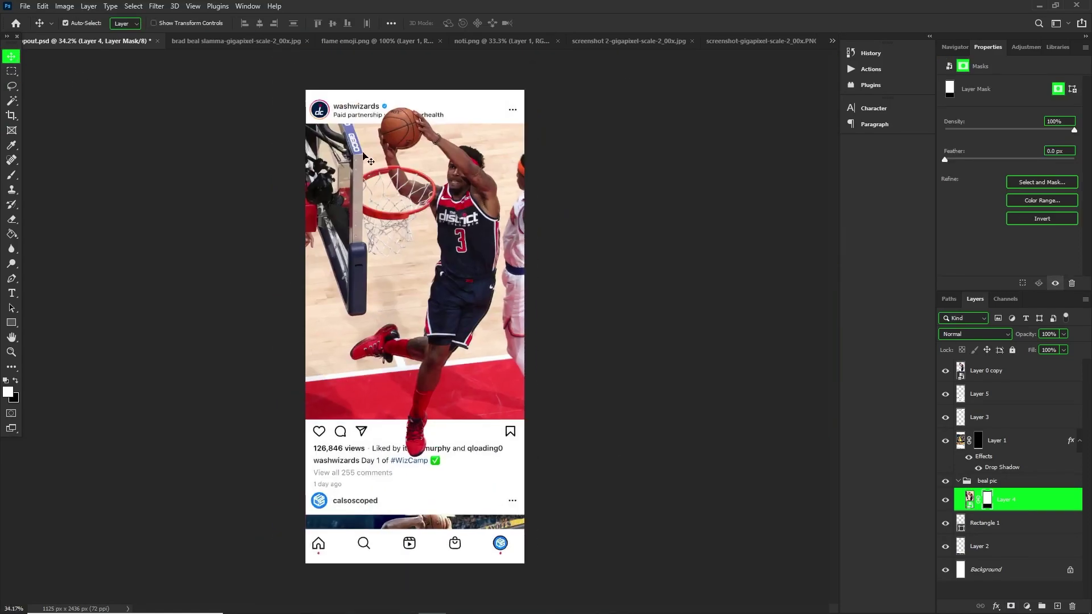
Add the text "calsoscoped" in Pragmatica Book 72 pt above the header layer at the top of the feed
scroll(424, 104, "up", 3)
scroll(461, 79, "up", 4)
left_click(457, 93)
scroll(551, 250, "down", 4)
scroll(512, 100, "up", 8)
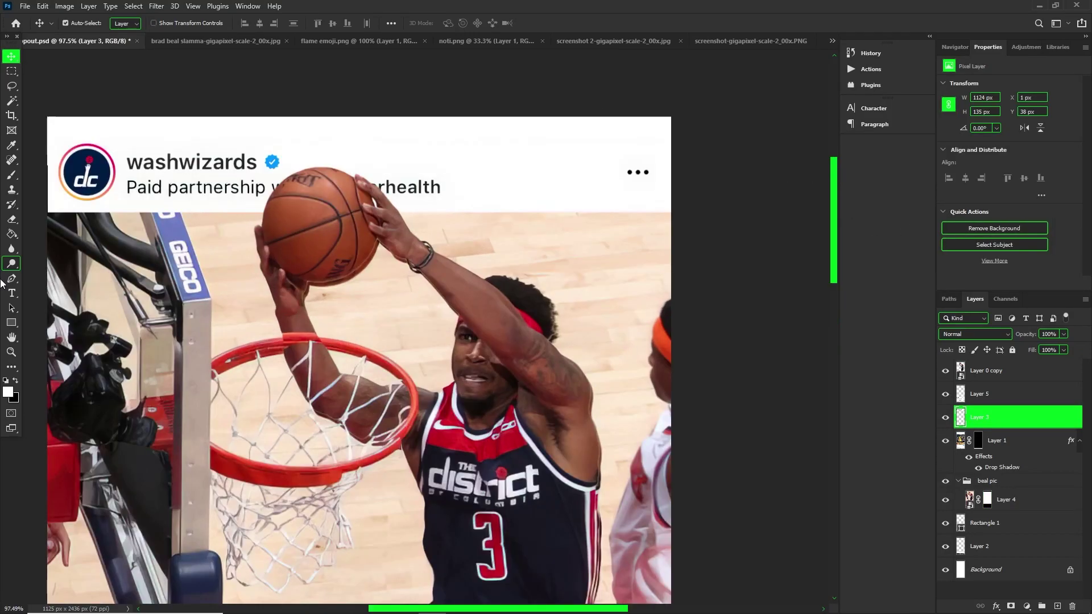
left_click(11, 293)
left_click(164, 23)
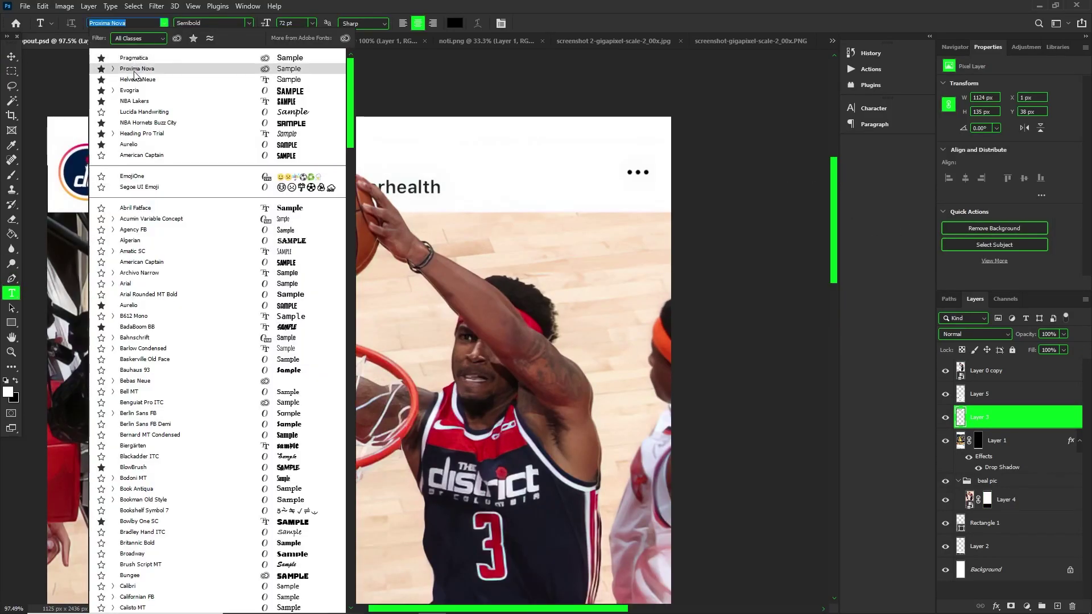
left_click(140, 57)
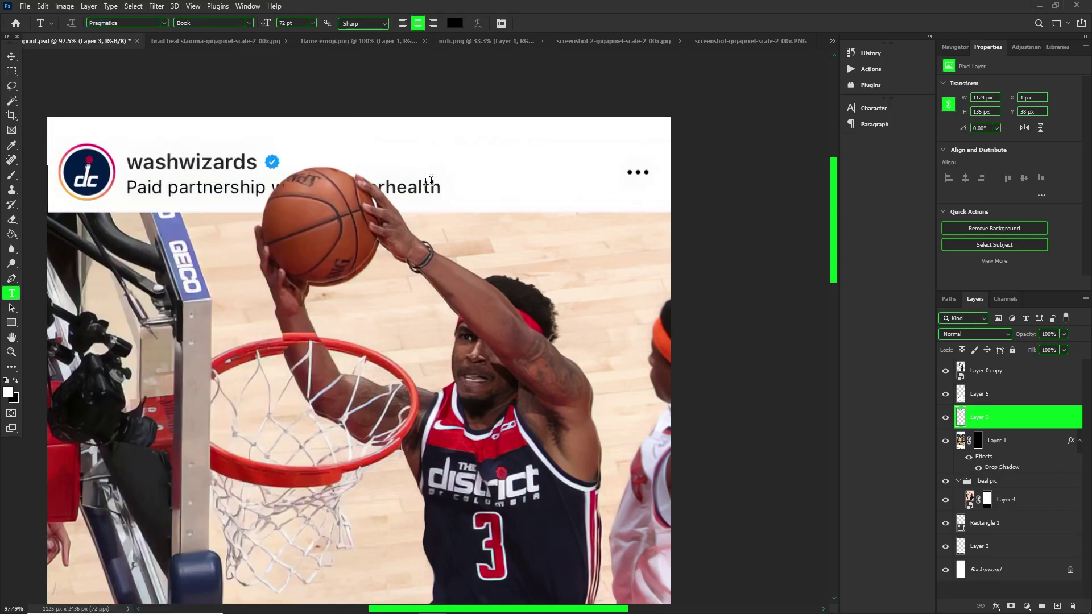
left_click(404, 139)
type("C")
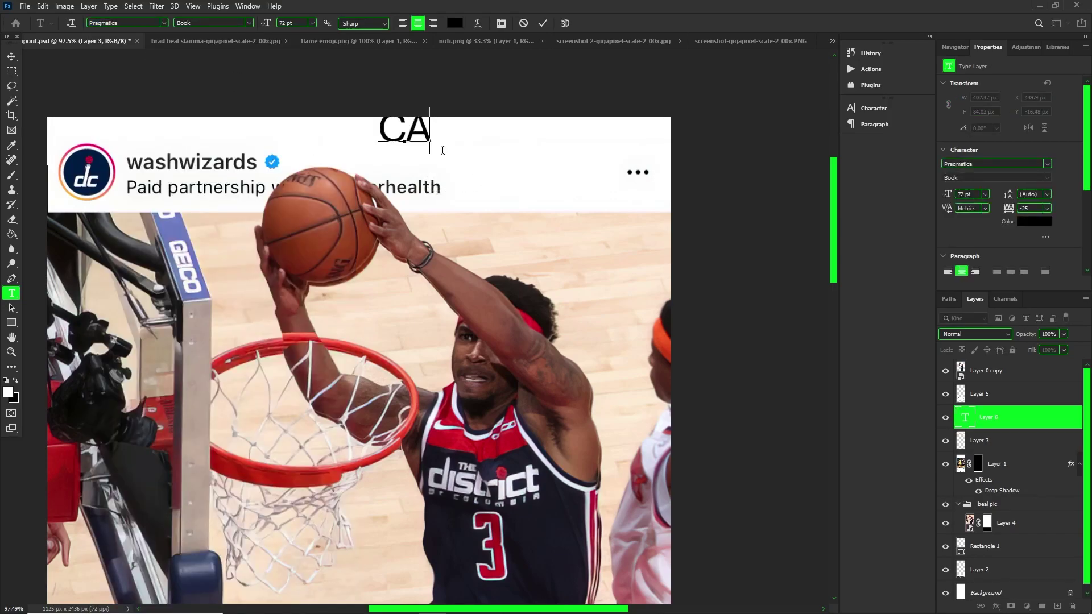
type("alsoscoped")
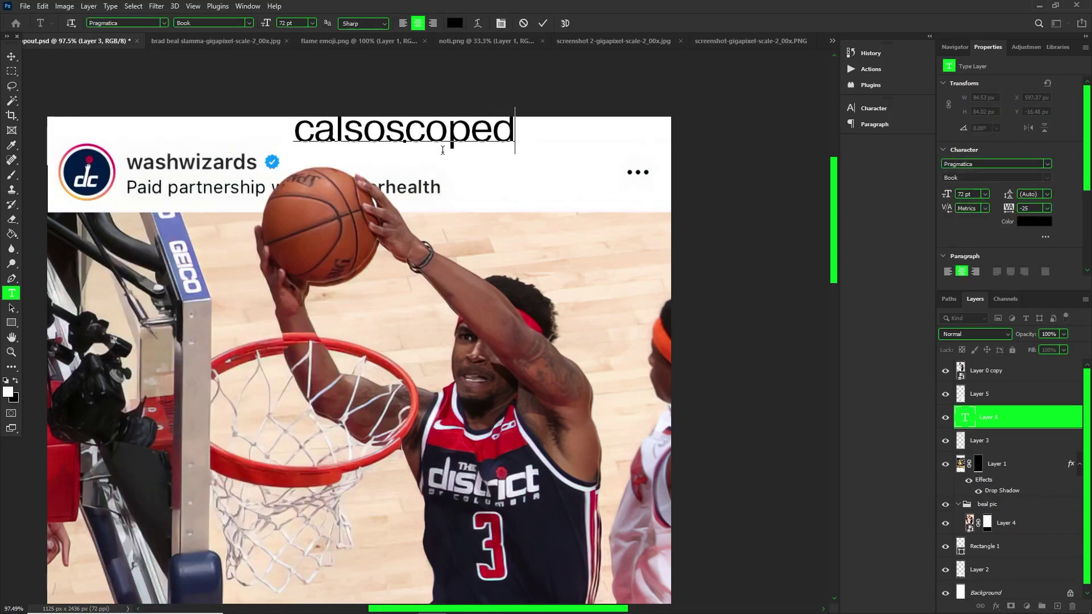
Scale the calsoscoped text down to about 31.39 pt and place it beside the partnership line
key("ctrl+t")
mouse_move(506, 128)
left_mouse_down()
mouse_move(572, 177)
mouse_move(479, 181)
mouse_move(571, 180)
mouse_move(447, 180)
left_mouse_up()
mouse_move(443, 186)
left_mouse_down()
mouse_move(428, 171)
mouse_move(394, 185)
mouse_move(333, 176)
left_mouse_up()
Cover the medstarhealth name with a white rectangle about 216 × 37 px and move the calsoscoped text onto it
left_click(981, 387)
left_click(1000, 434)
left_click(16, 323)
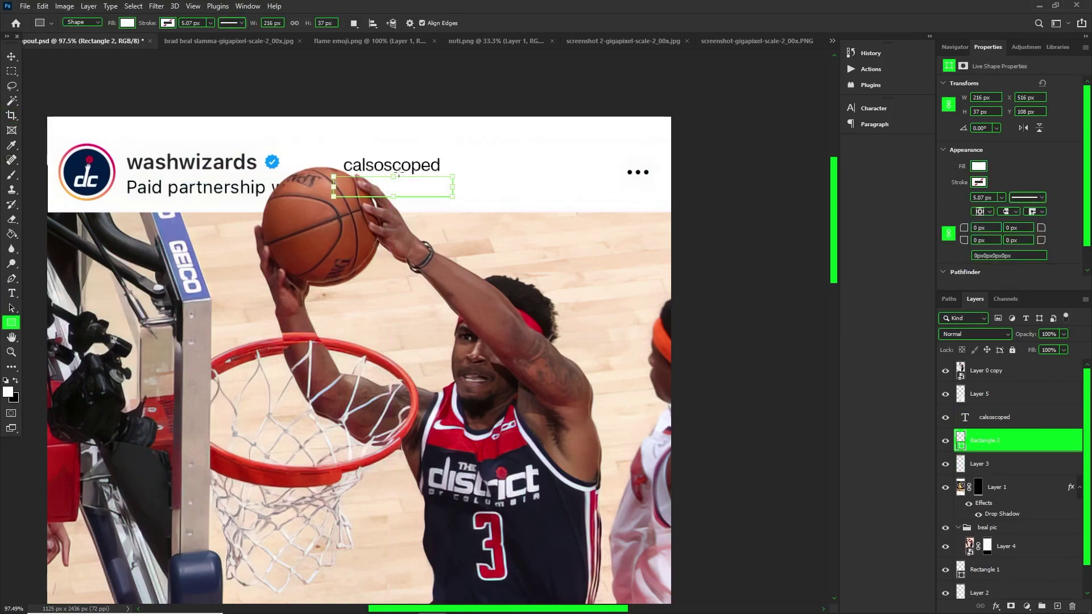
key("v")
left_click_drag(413, 167, 415, 187)
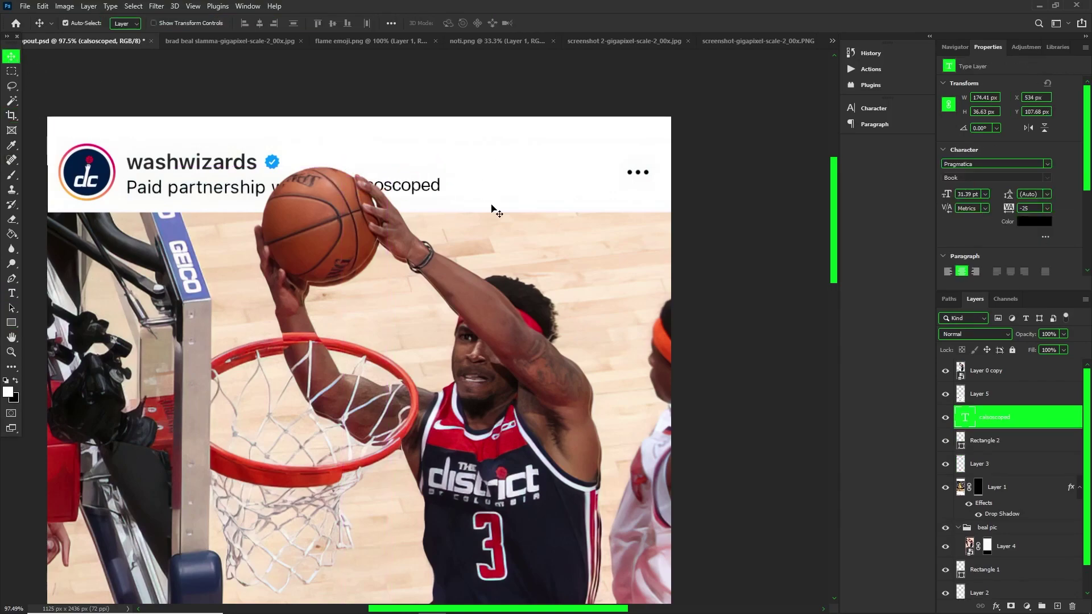
scroll(493, 209, "down", 4)
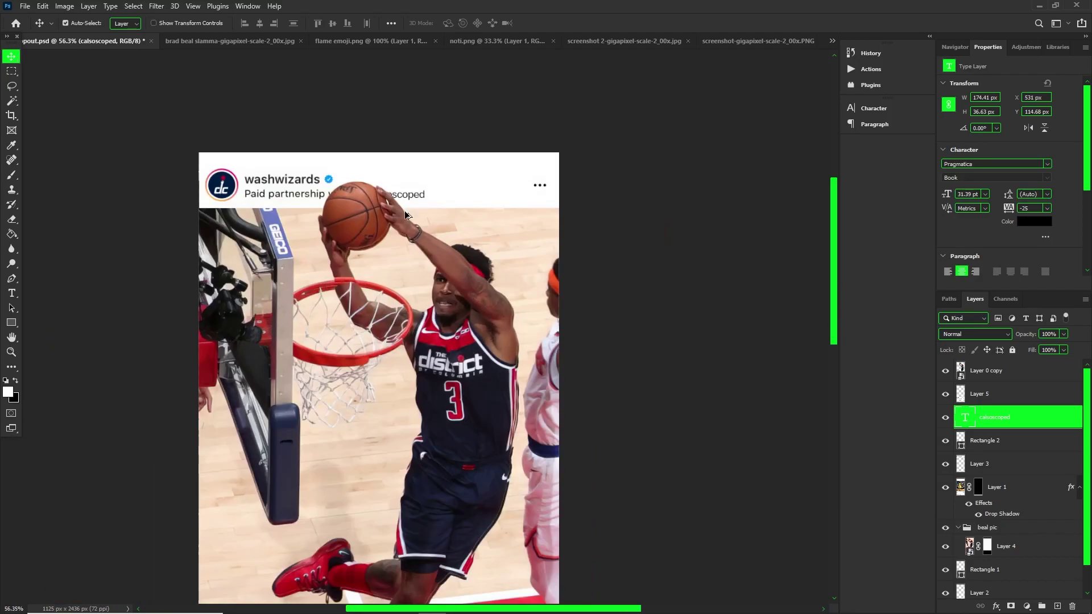
Change the calsoscoped text's font to Proxima Nova Semibold
scroll(458, 479, "down", 4)
scroll(500, 408, "up", 6)
scroll(796, 341, "down", 11)
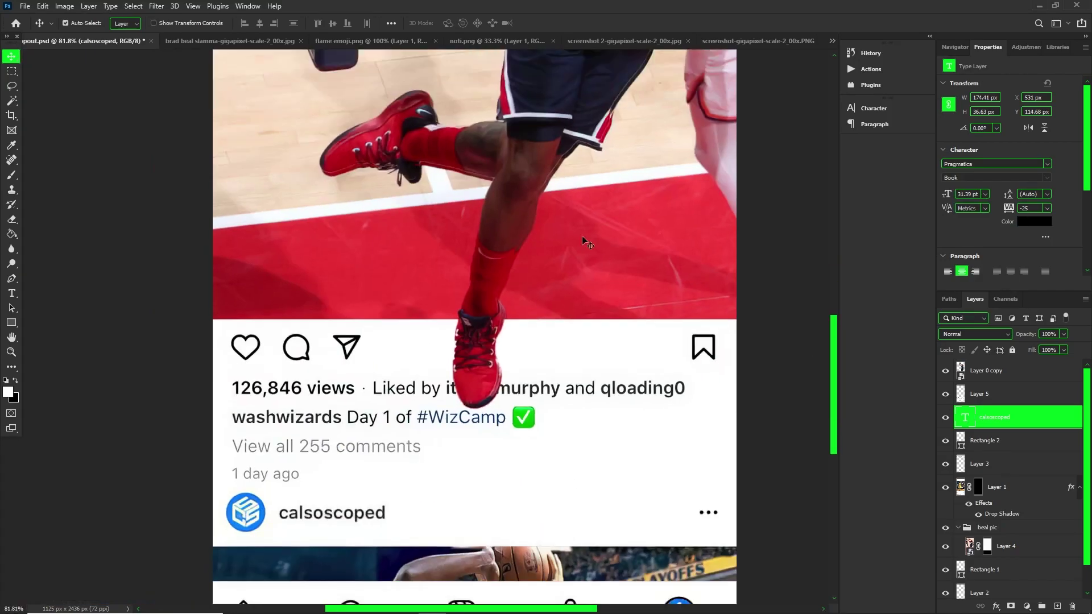
scroll(768, 227, "up", 8)
scroll(464, 293, "up", 7)
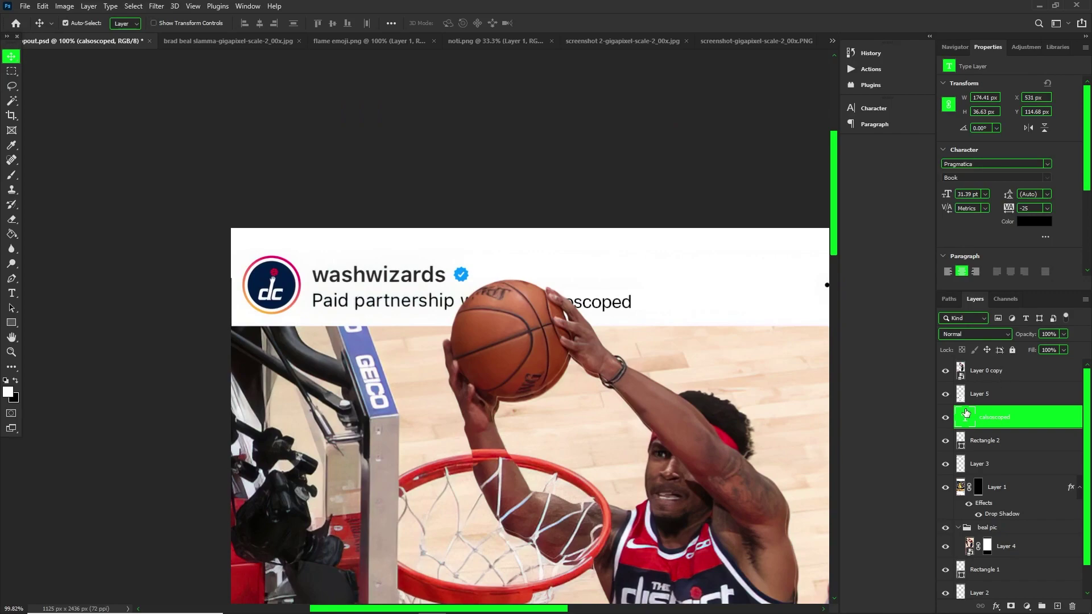
double_click(965, 413)
left_click(164, 23)
left_click(132, 69)
left_click(248, 24)
left_click(192, 74)
left_click(248, 22)
left_click(227, 79)
left_click(13, 57)
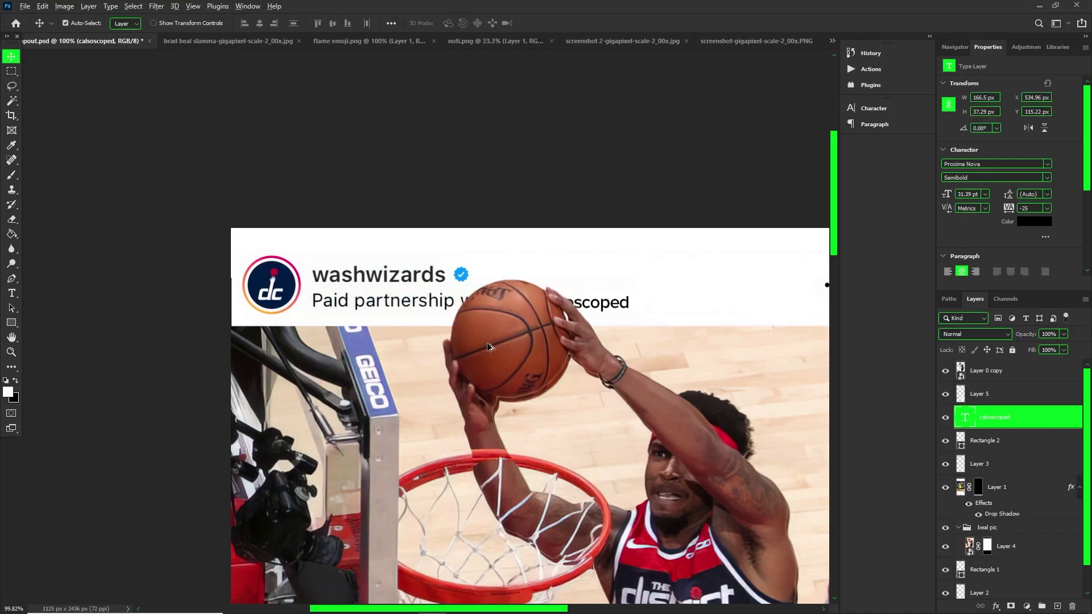
Cover the two liker usernames in the caption with white rectangles, about 191 × 46 px and 250 × 53 px
scroll(490, 348, "down", 11)
scroll(617, 492, "up", 4)
scroll(621, 494, "down", 3)
scroll(642, 431, "up", 2)
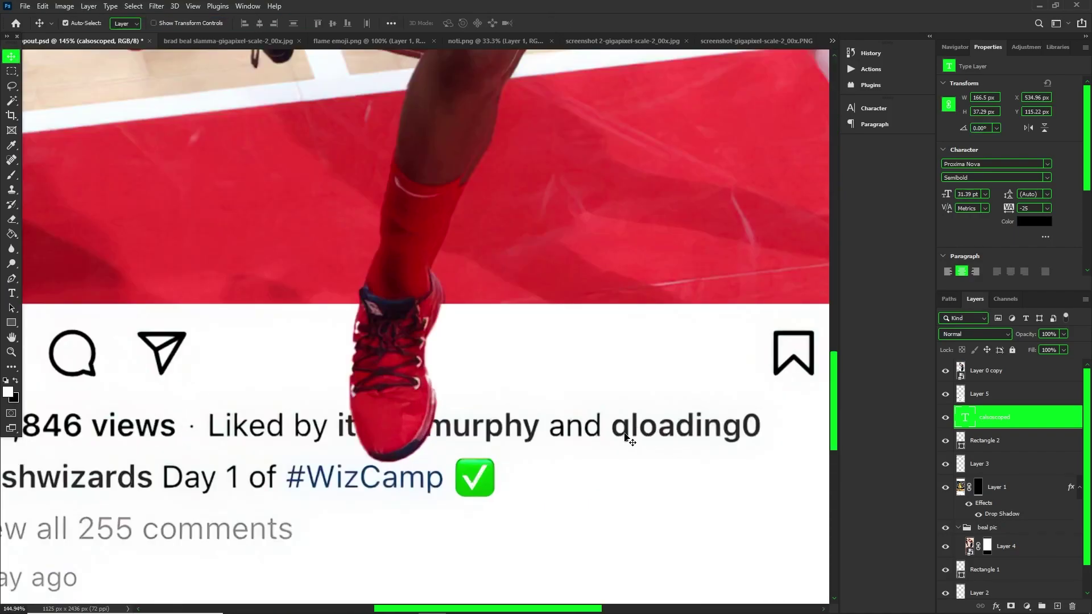
left_click(633, 431)
left_click_drag(634, 435, 634, 457)
key("ctrl+z")
left_click(12, 323)
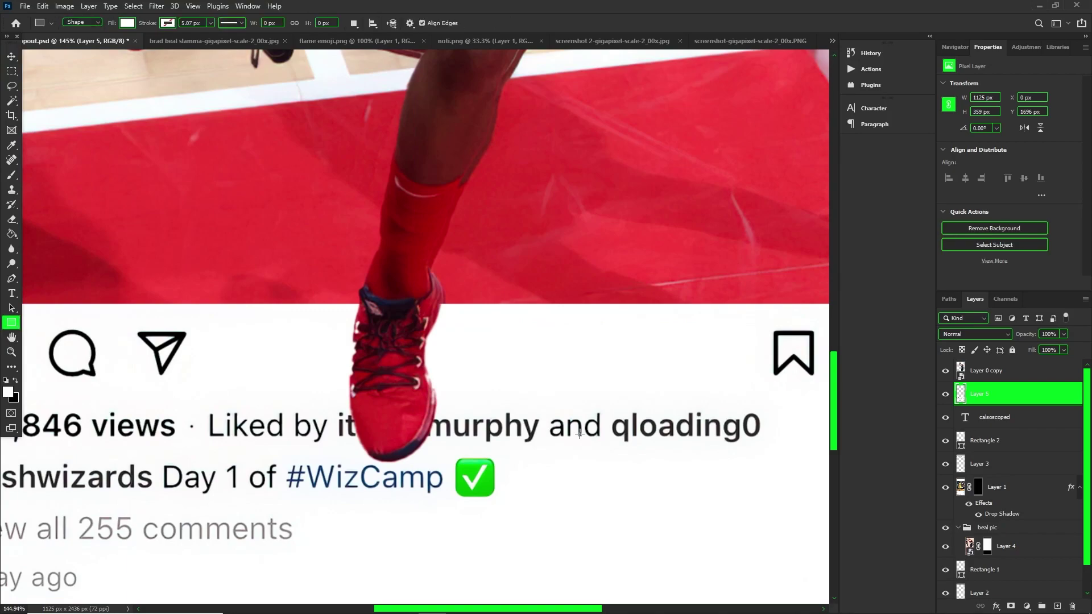
left_click_drag(766, 442, 766, 443)
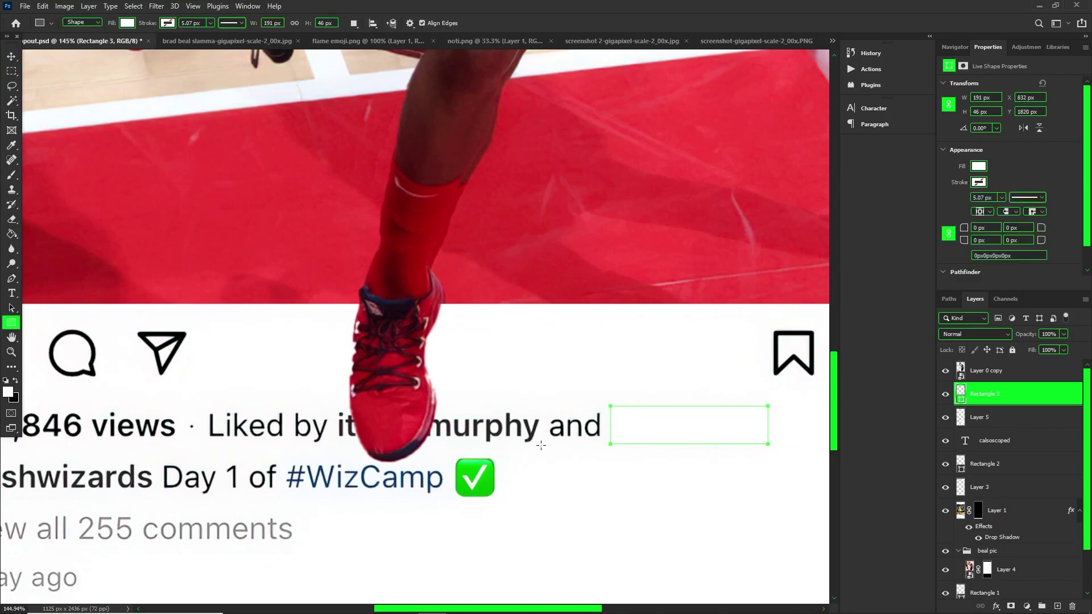
left_click_drag(385, 399, 335, 402)
key("v")
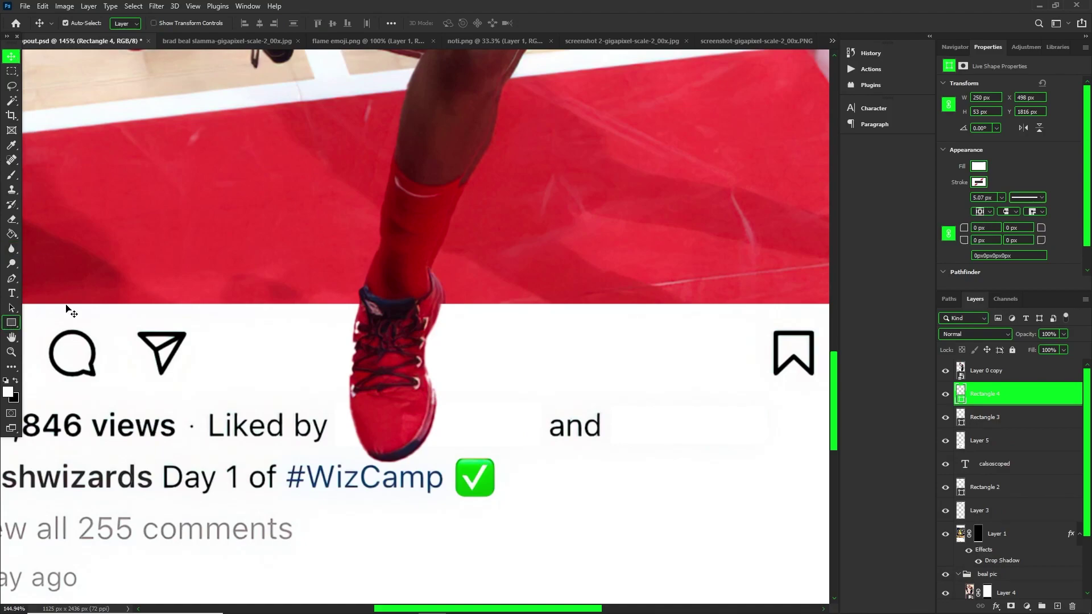
Add a "russwest44" text in Proxima Nova Semibold at 72 pt below the post photo
key("l")
key("v")
left_click(231, 275)
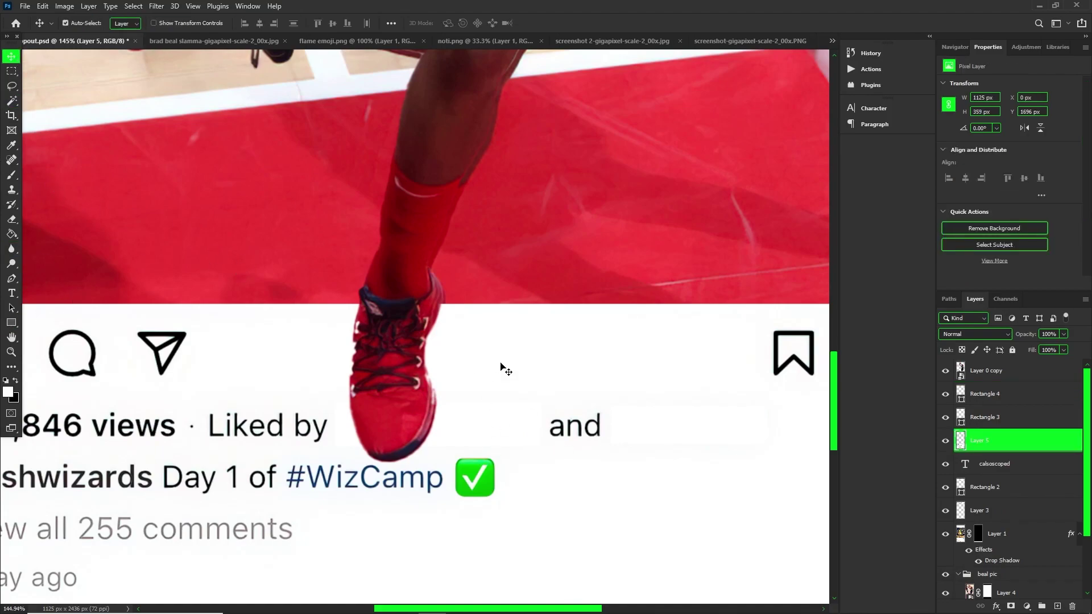
left_click(12, 292)
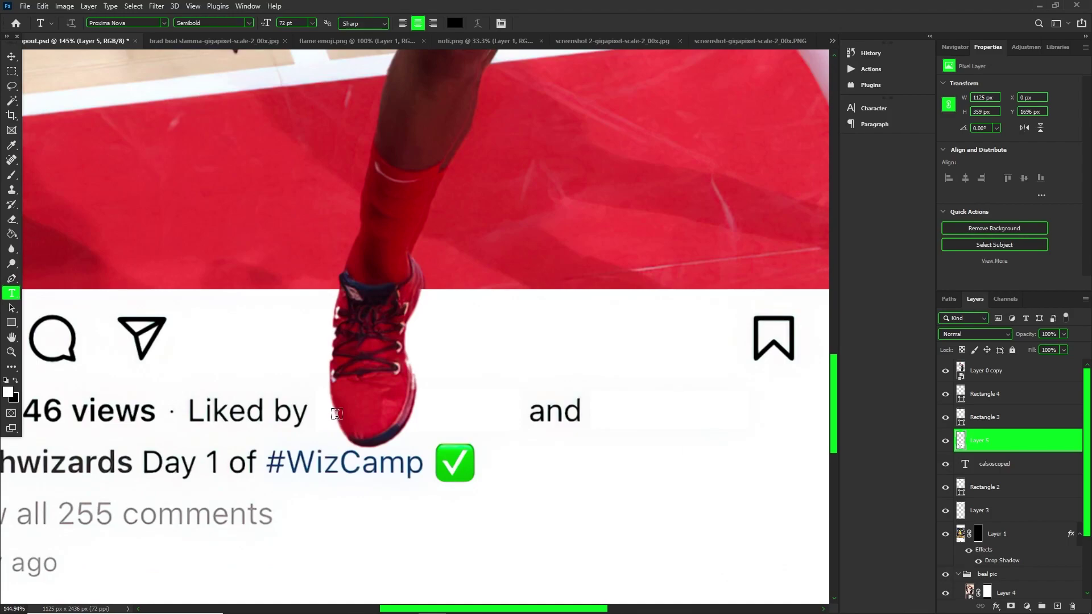
left_click(306, 340)
type("RU")
key("BackSpace")
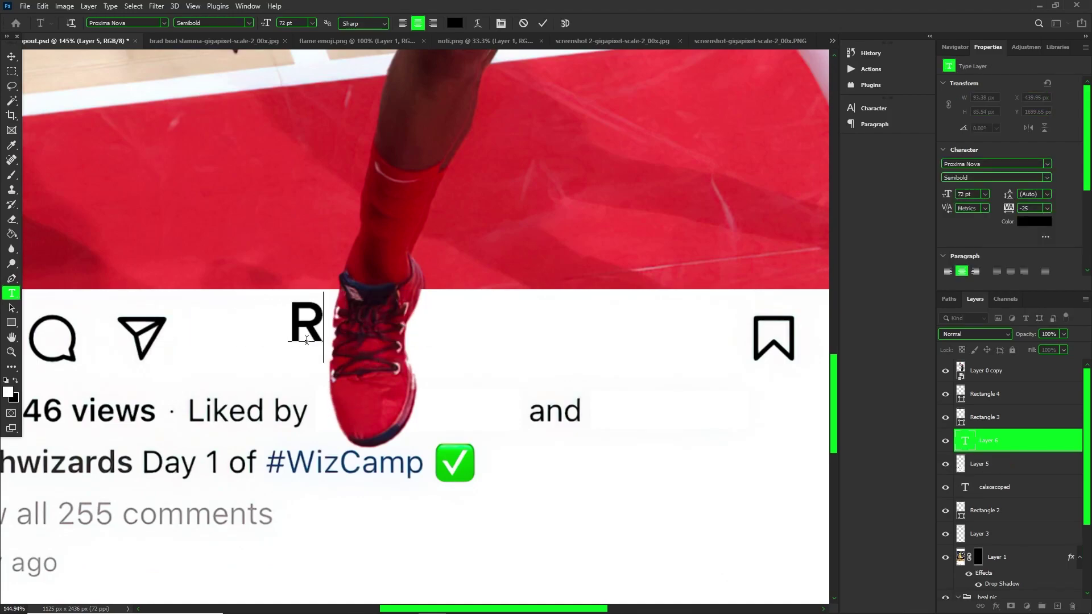
type("usswest")
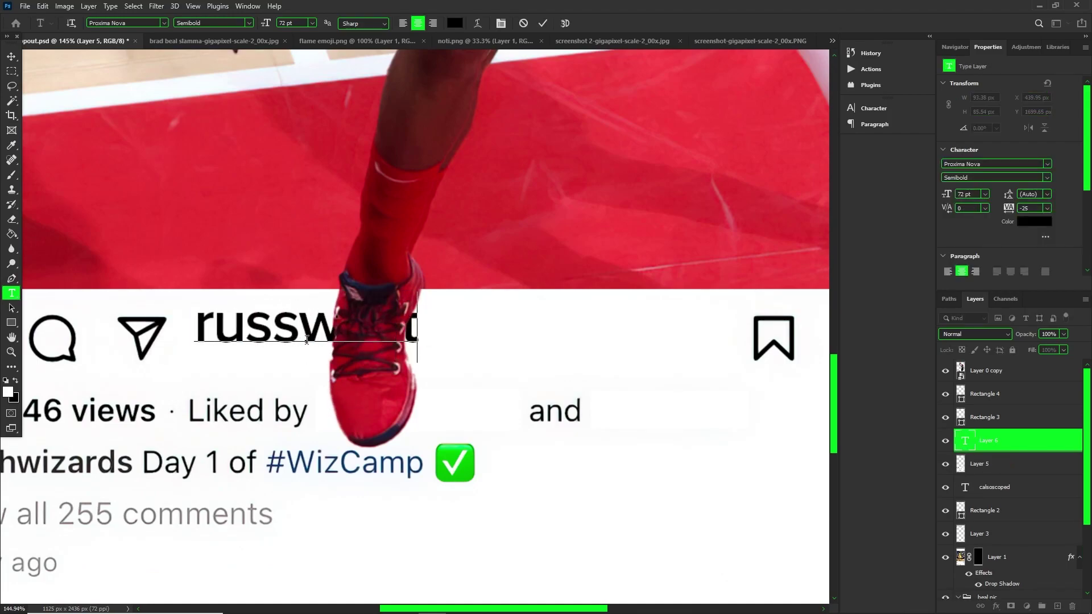
type("44")
Raise the russwest44 text above the white rectangles, scale it to about 40.66 pt and place it after "Liked by"
left_click_drag(333, 300, 519, 382)
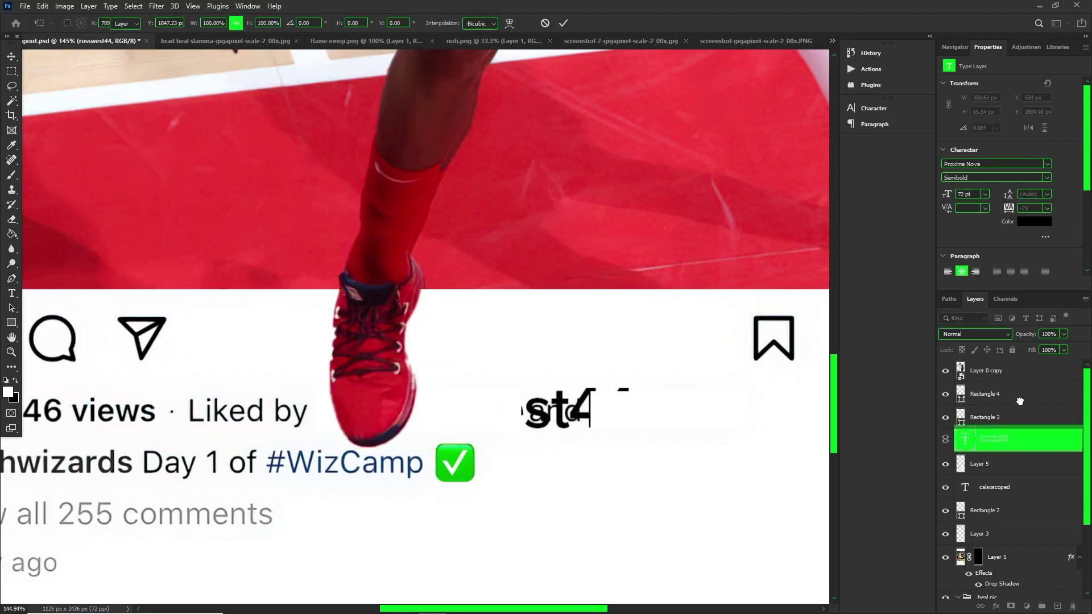
left_click_drag(1019, 401, 1019, 386)
left_click_drag(634, 411, 465, 419)
left_click(9, 58)
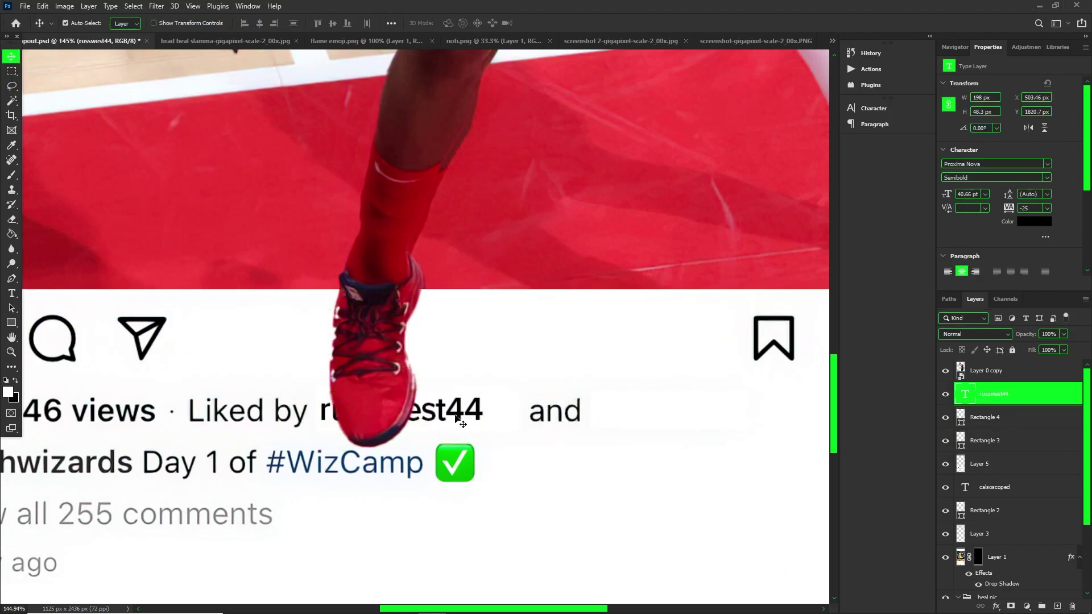
Copy the word "and" from the caption onto its own layer above the white rectangles and set it beside russwest44
left_click_drag(545, 415, 547, 398)
key("ctrl+z")
left_click(11, 90)
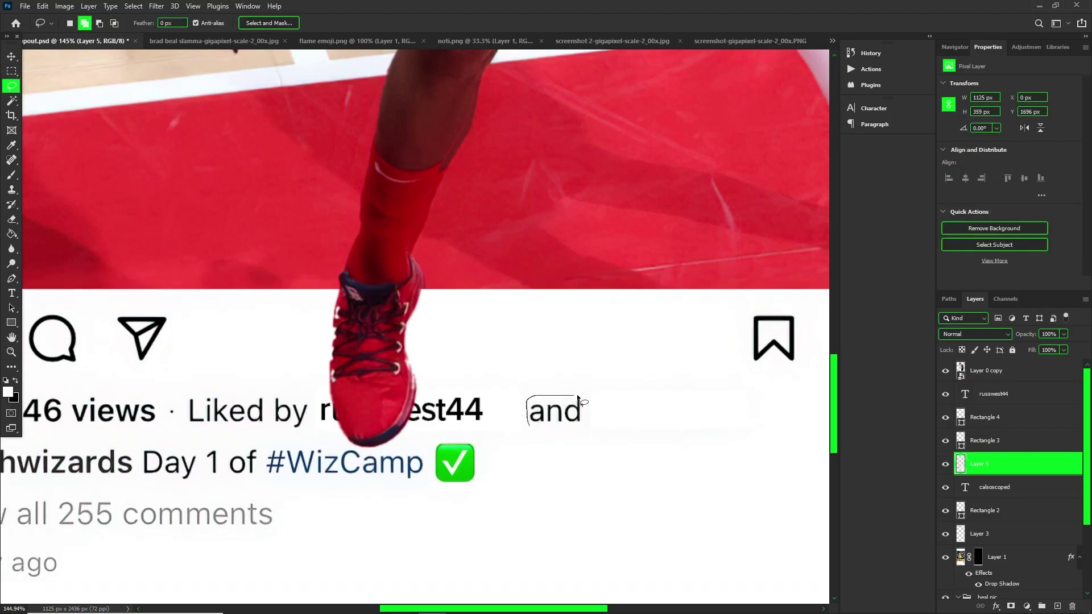
left_click_drag(560, 437, 540, 436)
key("ctrl+j")
left_click_drag(994, 463, 981, 428)
key("ctrl+t")
key("Return")
Widen the white rectangle after "Liked by" so it covers the original "and"
left_click(983, 442)
key("ctrl+t")
left_click_drag(520, 411, 604, 411)
key("Return")
Duplicate the russwest44 text and place the copy after the word "and"
key("v")
left_click(980, 399)
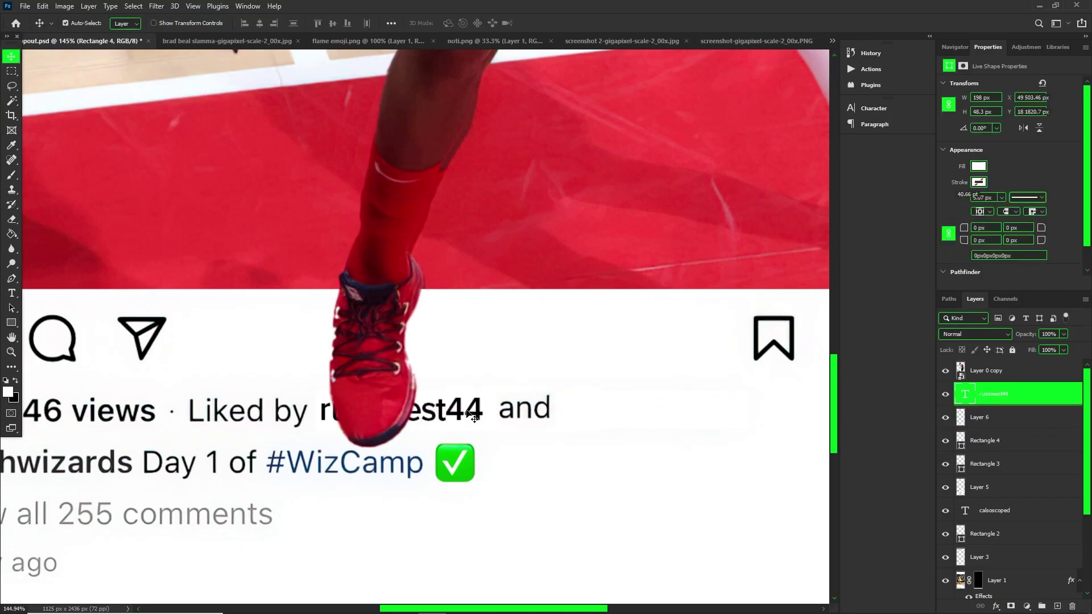
key("ctrl+j")
key("ctrl+t")
left_click_drag(446, 404, 682, 404)
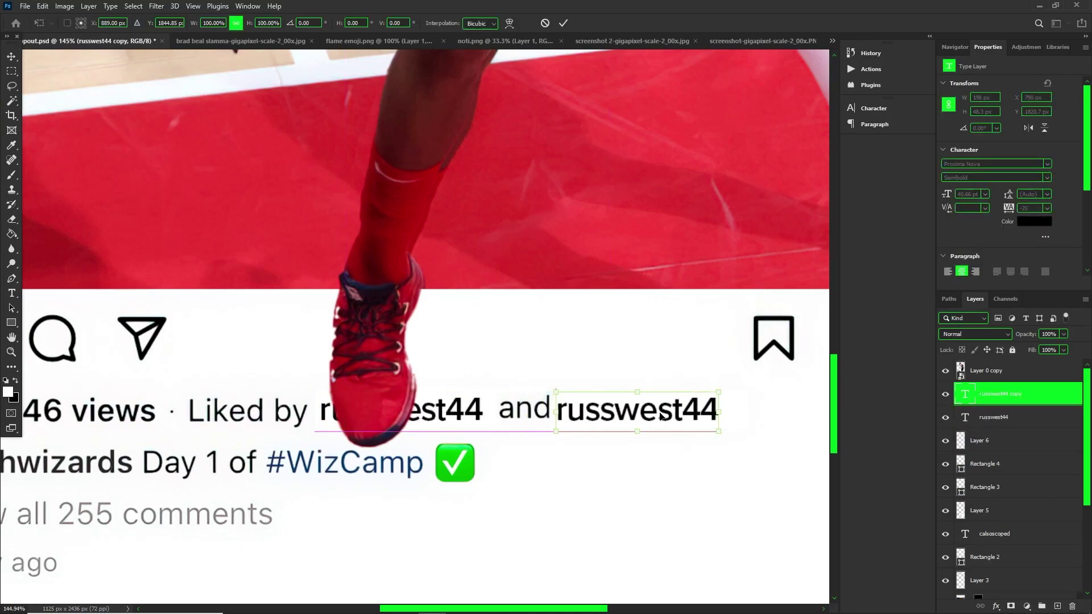
key("Return")
Replace the duplicated username with kellyoubrejr
double_click(968, 398)
type("=k")
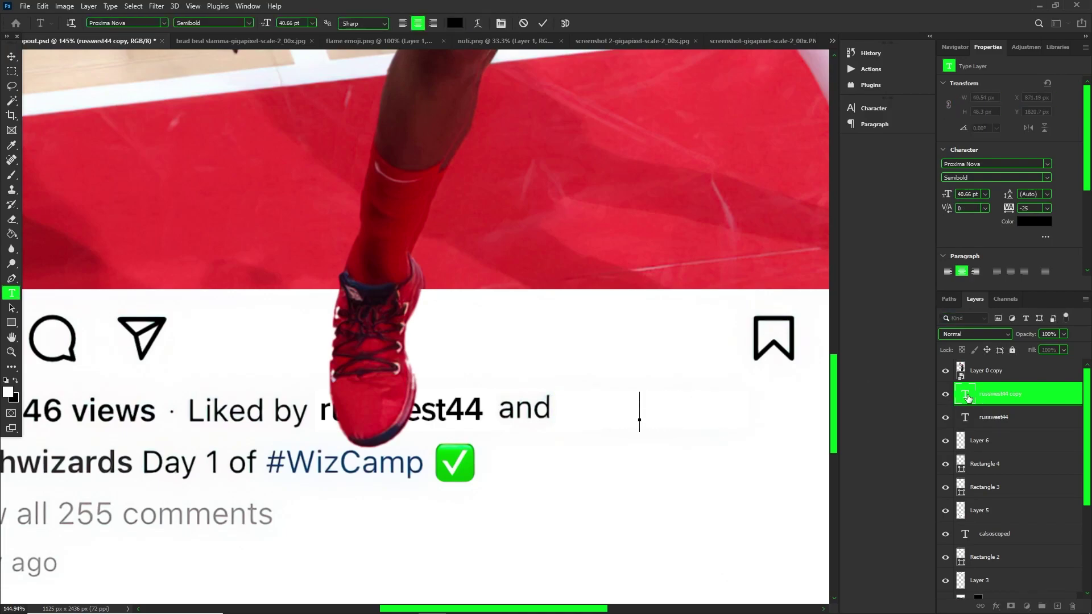
type("ellyoubrejr")
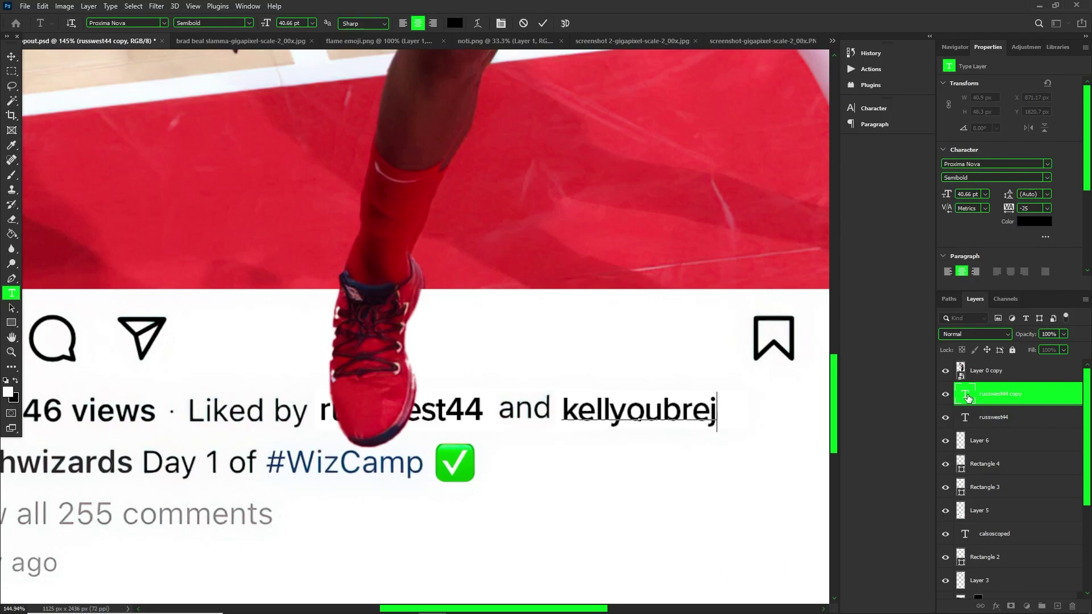
left_click(1006, 390)
Nudge the kellyoubrejr text and the word "and" to even out the spacing on the liked-by line
key("v")
key("ctrl+t")
left_click_drag(651, 421, 656, 421)
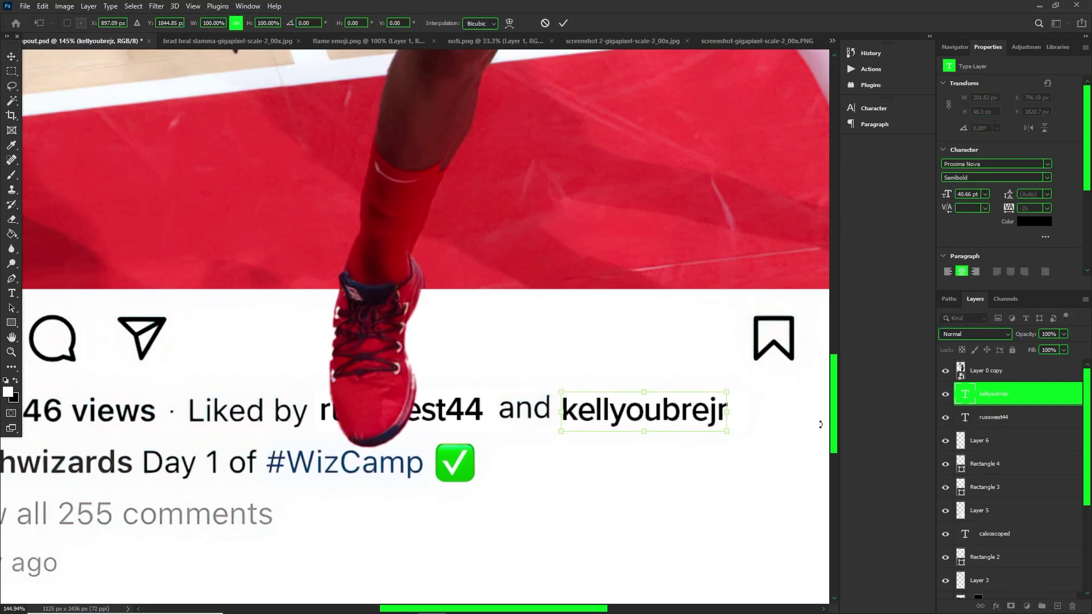
key("Return")
left_click_drag(544, 407, 538, 408)
left_click_drag(571, 411, 566, 411)
Add a "Bradley Beal Can't Be Stopped" text over the post's caption line
scroll(302, 460, "down", 4)
scroll(182, 477, "up", 8)
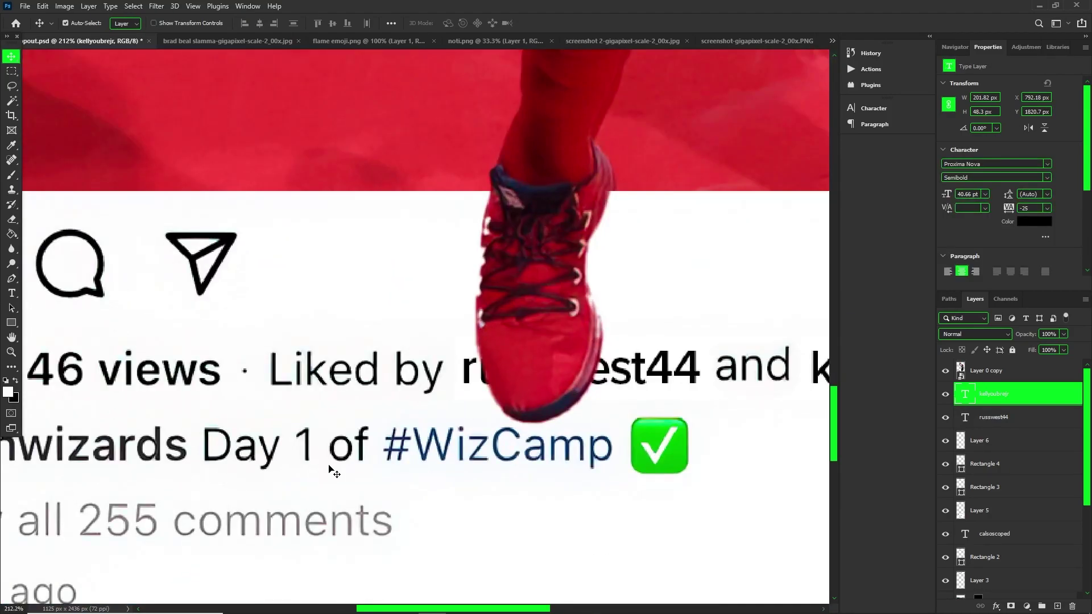
scroll(333, 470, "down", 1)
left_click(11, 292)
left_click(453, 482)
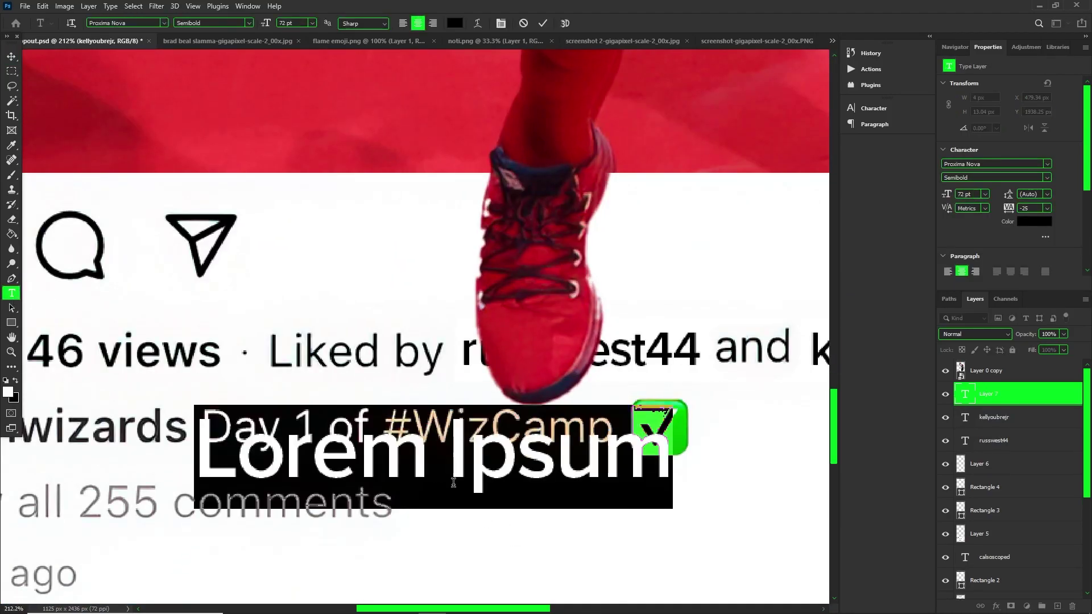
type("Bradley Beal Can’t")
key("BackSpace")
type("'t Be Stopped")
Set the new caption text to Proxima Nova Light and scale it down to about 33.59 pt below the original caption
scroll(242, 396, "down", 5)
scroll(250, 404, "up", 1)
triple_click(244, 407)
left_click(239, 23)
left_click(199, 33)
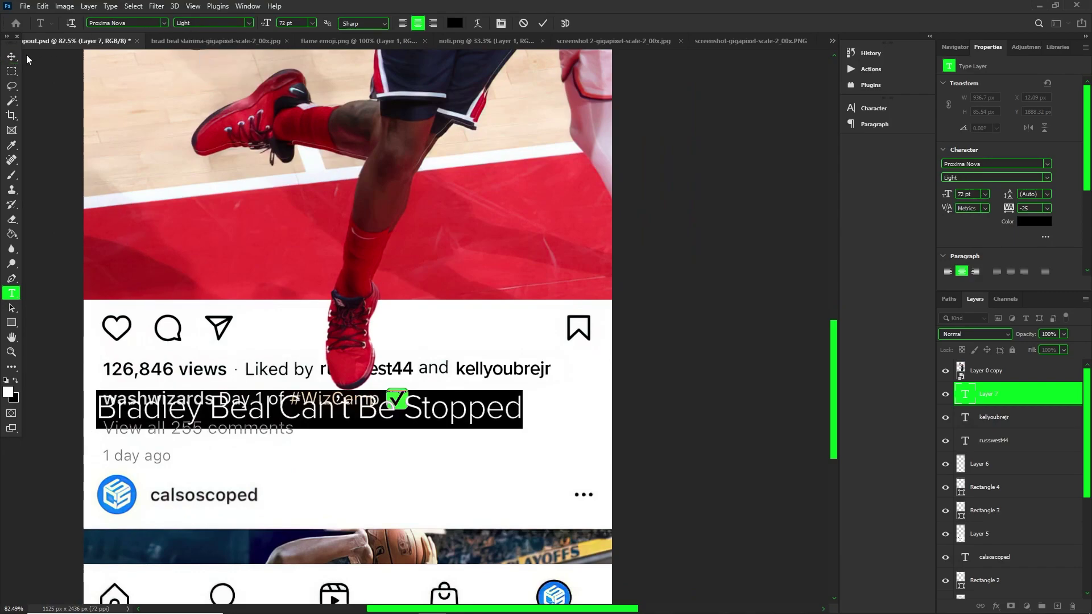
left_click(12, 56)
key("ctrl+t")
left_click_drag(308, 390, 333, 420)
Change the caption text to Proxima Nova Regular and enlarge it to about 39.5 pt, starting near "Day 1 of"
scroll(223, 409, "up", 6)
double_click(961, 394)
left_click(249, 23)
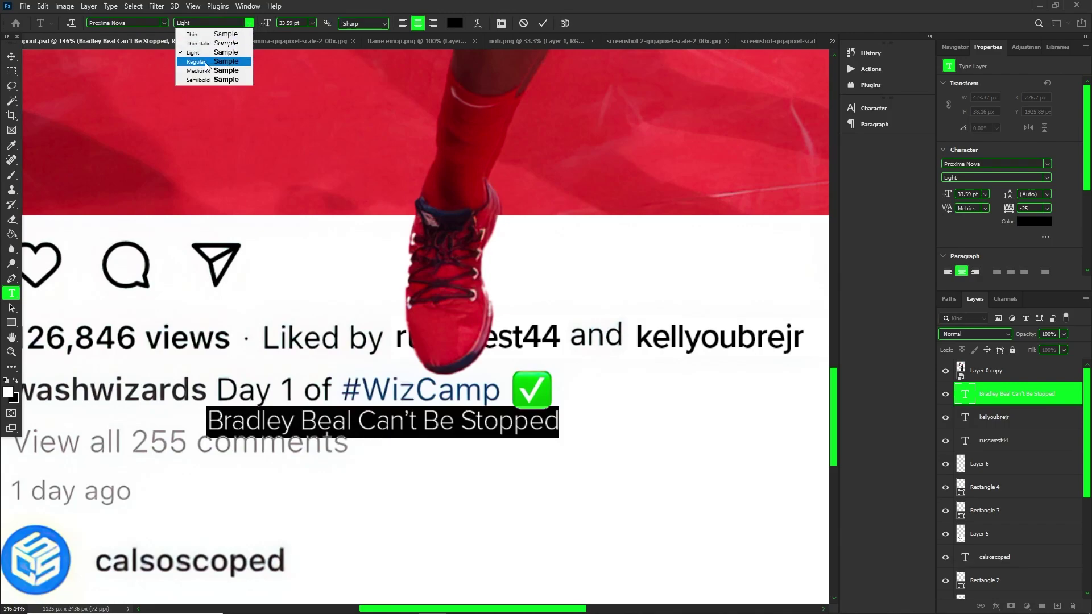
key("Escape")
key("v")
key("ctrl+t")
left_click_drag(384, 405, 389, 403)
left_click_drag(402, 423, 422, 409)
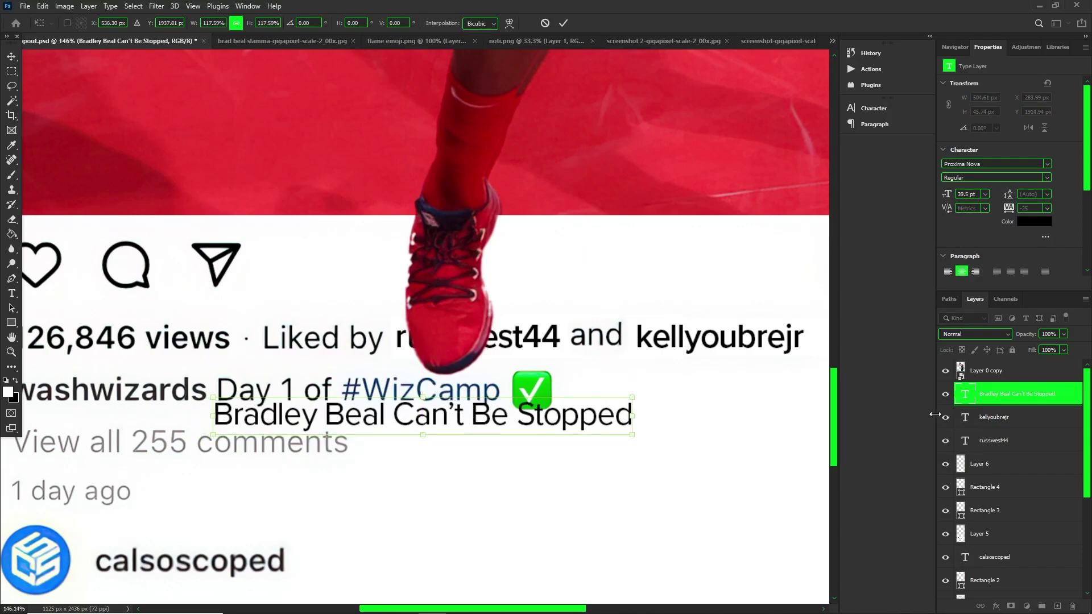
key("Return")
Replace "Can't Be Stopped" in the caption text with #RealDealBeal
double_click(964, 394)
left_click(620, 416)
left_click_drag(633, 416, 385, 404)
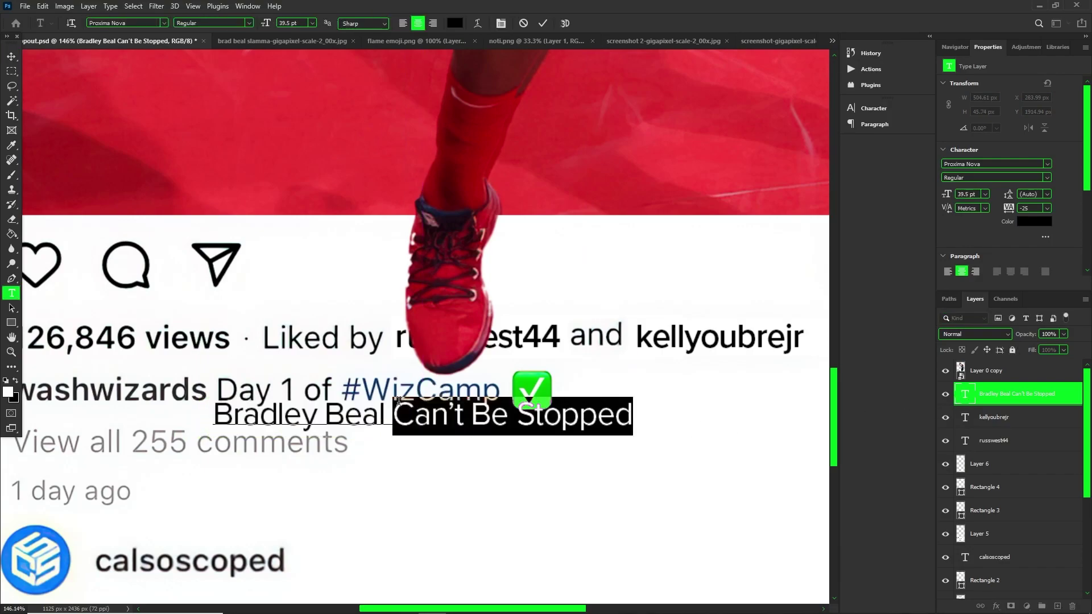
type("#realDealBeal")
Recolour the #RealDealBeal hashtag to a brighter version of the blue sampled from the #WizCamp hashtag
double_click(529, 428)
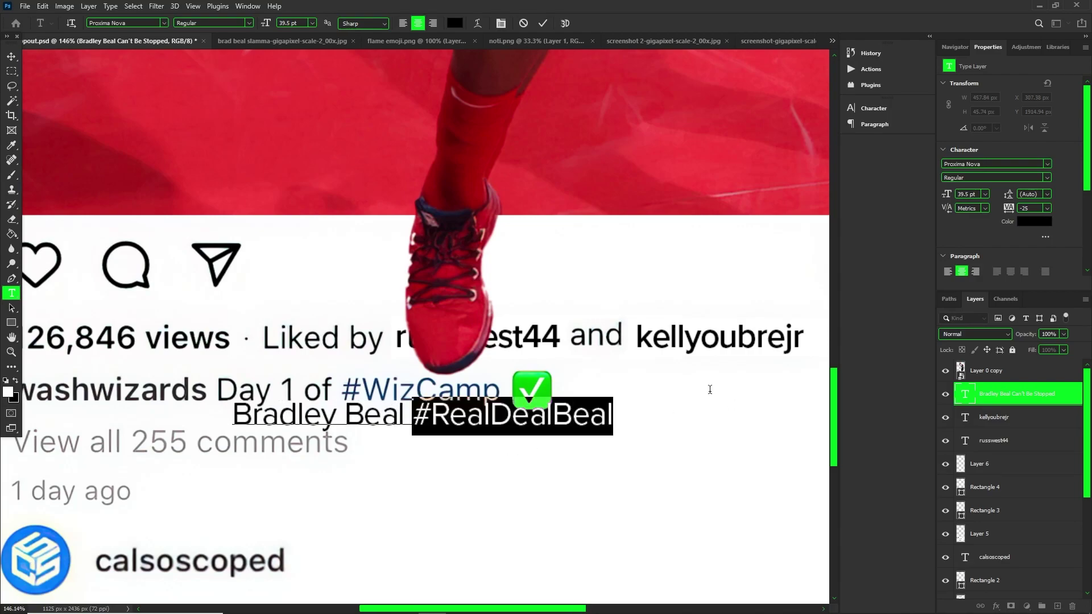
left_click(455, 24)
left_click(415, 383)
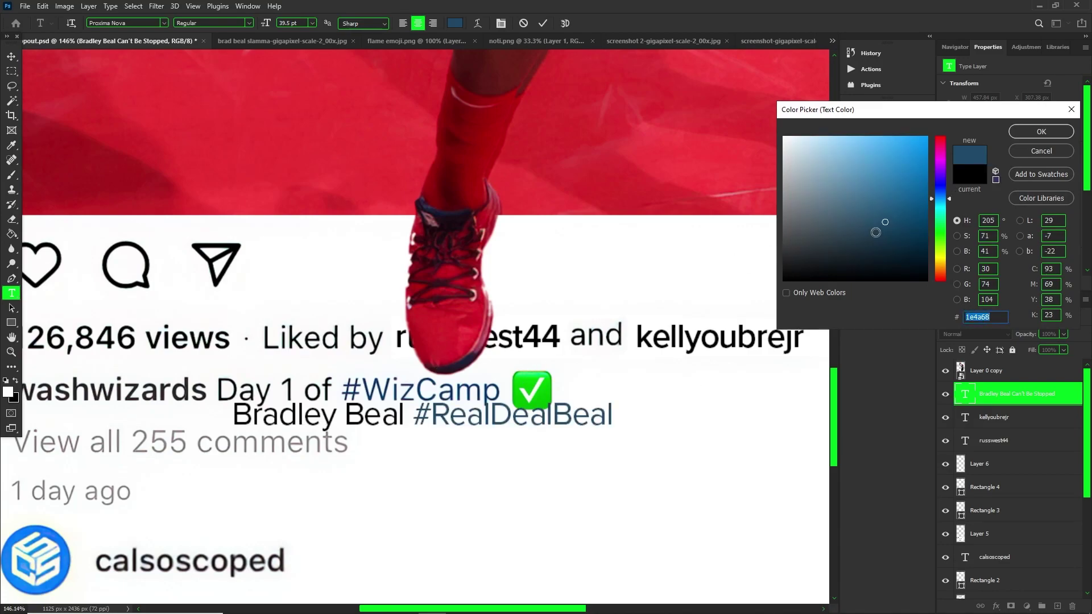
mouse_move(915, 229)
left_mouse_down()
mouse_move(929, 213)
mouse_move(928, 223)
mouse_move(927, 193)
left_mouse_up()
left_click(1024, 137)
key("ctrl+Return")
Align the start of the new caption text with the start of "Day 1 of" above it
key("ctrl+t")
left_click_drag(376, 419, 358, 419)
key("Return")
Bring the flame from flame emoji.png into the mockup, scale it down and place it after #RealDealBeal
scroll(516, 321, "down", 8)
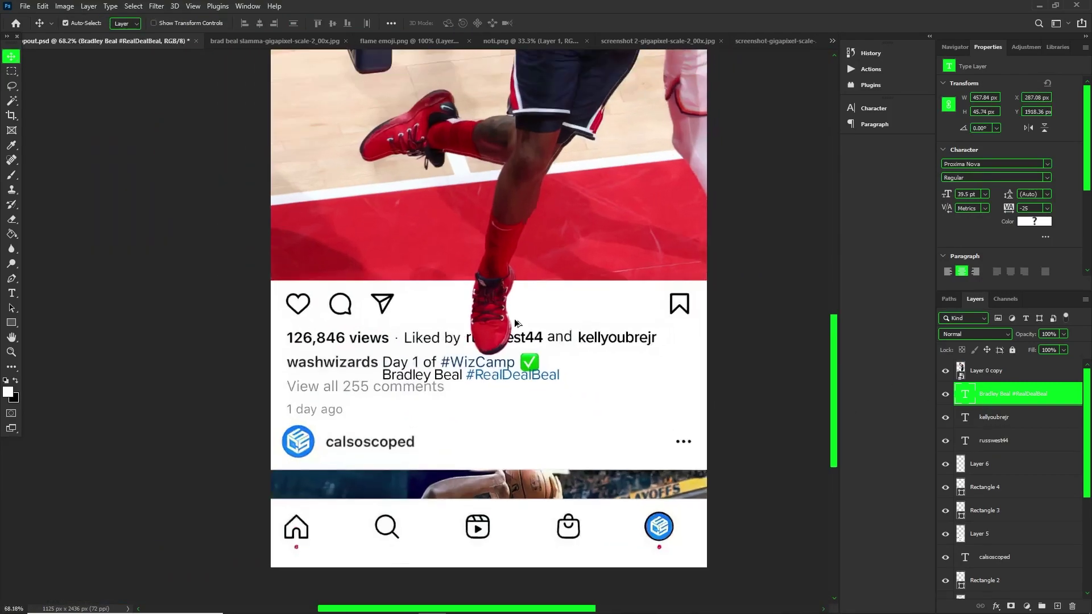
scroll(516, 320, "up", 1)
left_click(390, 41)
left_click_drag(407, 149, 982, 407)
key("ctrl+t")
left_click_drag(488, 324, 592, 338)
left_click_drag(605, 344, 591, 344)
left_click_drag(578, 344, 637, 363)
key("Return")
Combine the flame and the caption text into one smart object and shift it slightly down and left
left_click(962, 420, "ctrl")
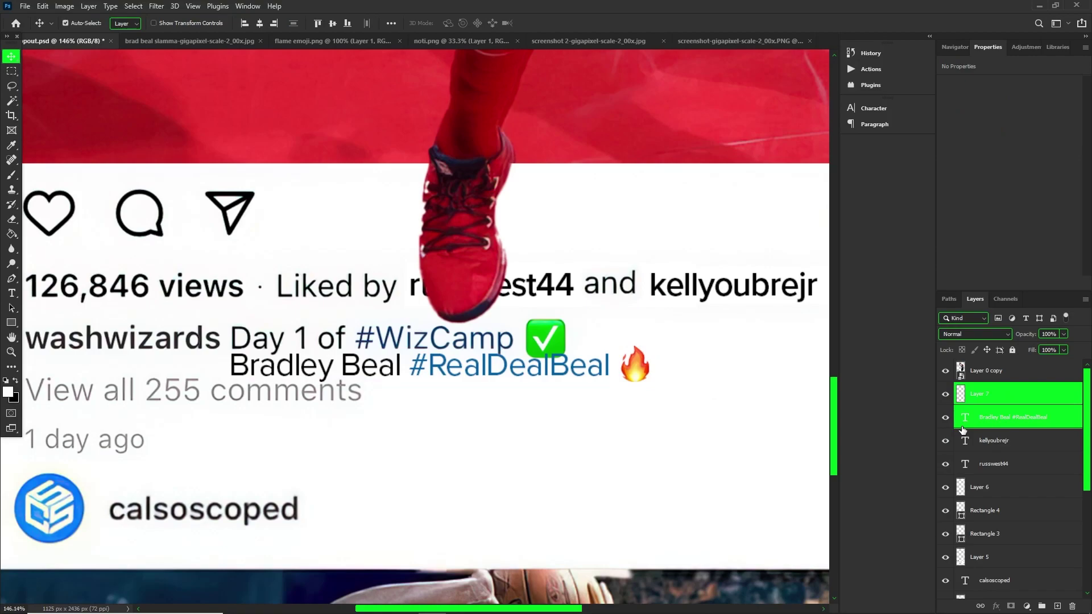
key("F2")
key("ctrl+t")
mouse_move(529, 377)
left_mouse_down()
mouse_move(529, 358)
mouse_move(526, 382)
left_mouse_up()
key("Return")
Cover the original "Day 1 of #WizCamp" caption with a white rectangle about 456 × 52 px and extend it upward to about 62 px
left_click(623, 344)
mouse_move(226, 320)
left_mouse_down()
mouse_move(594, 342)
mouse_move(605, 363)
left_mouse_up()
key("v")
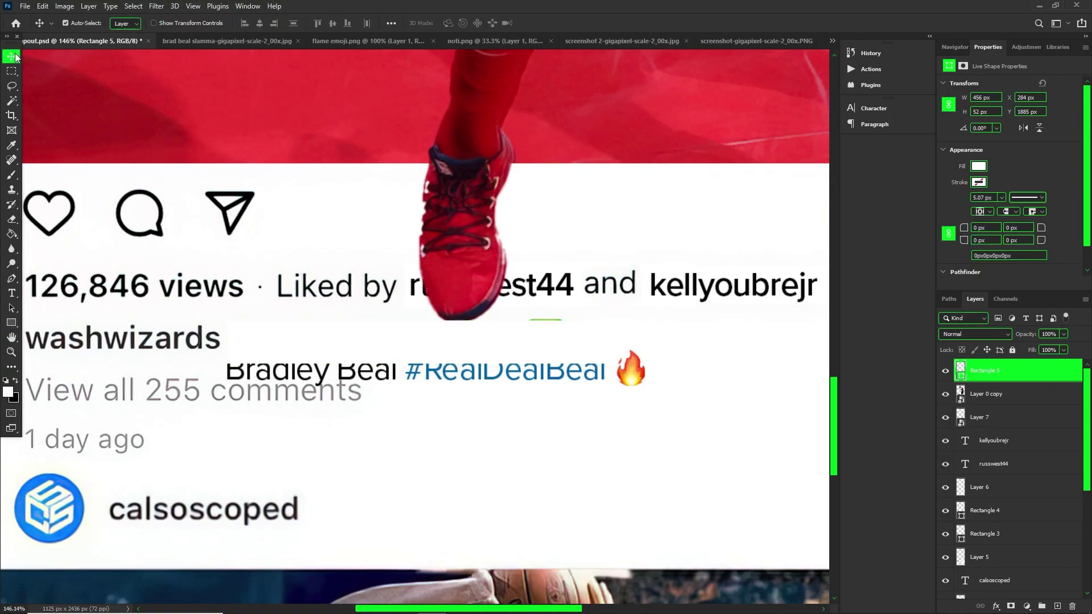
key("ctrl+t")
left_click_drag(415, 319, 415, 311)
key("Return")
Bring the caption smart object to the front and move it up beside the washwizards name
left_click(463, 374)
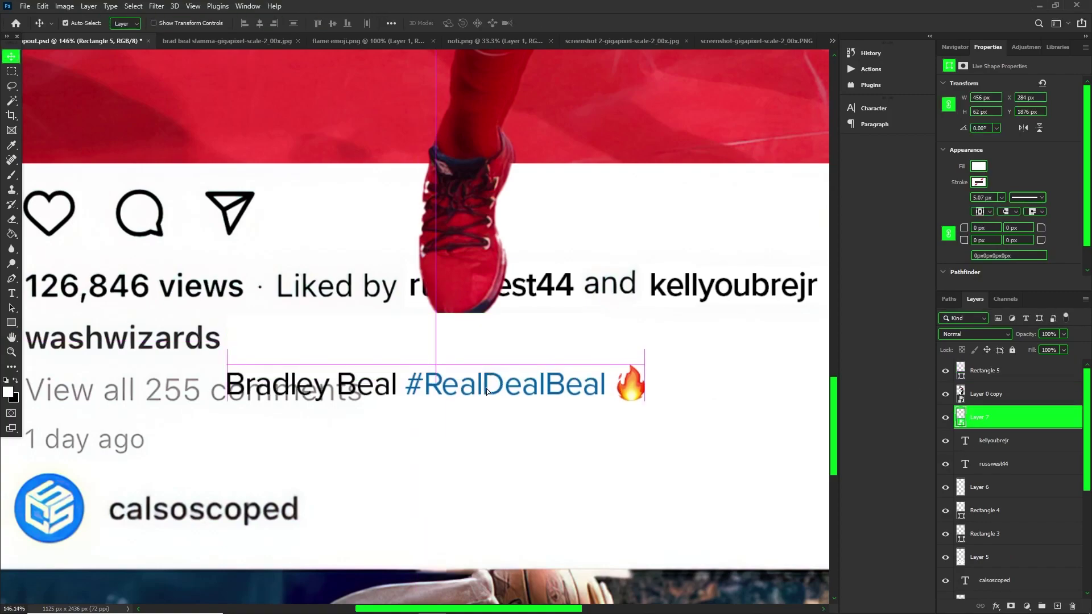
key("ctrl+shift+bracketright")
key("ctrl+t")
left_click_drag(513, 366, 513, 335)
key("Return")
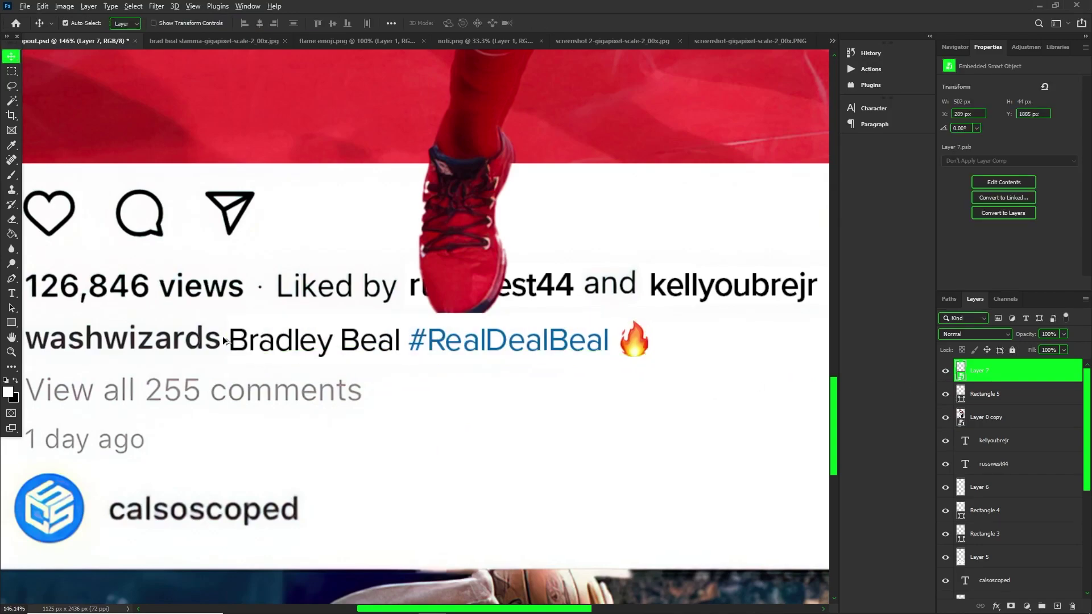
Add a layer beneath the player cutout and paint a soft black shadow around the ball at 97% opacity and 15% flow
scroll(222, 336, "down", 5)
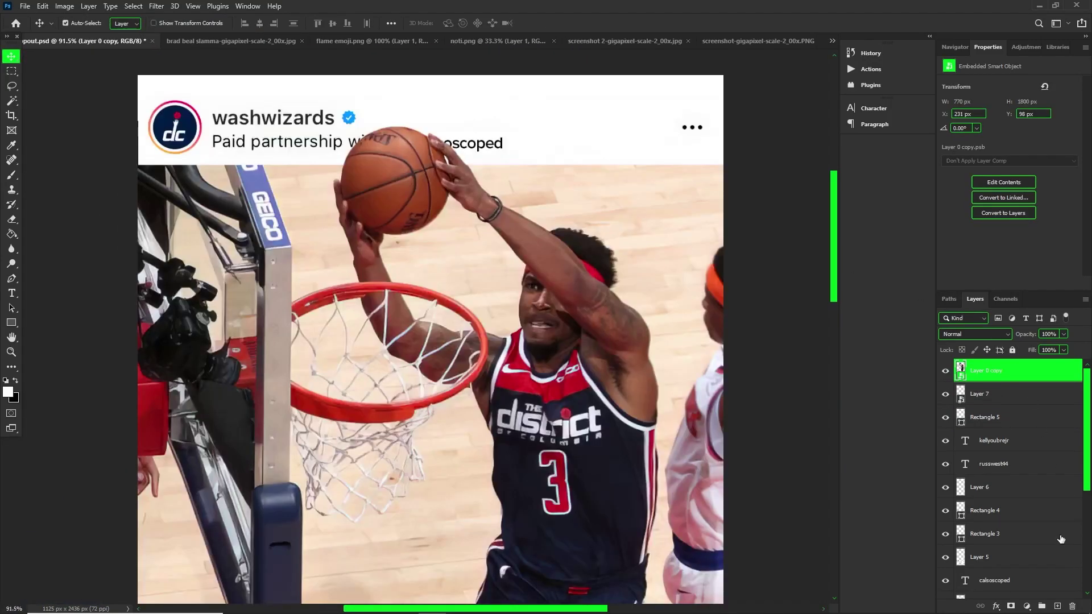
left_click(1057, 606, "ctrl")
key("b")
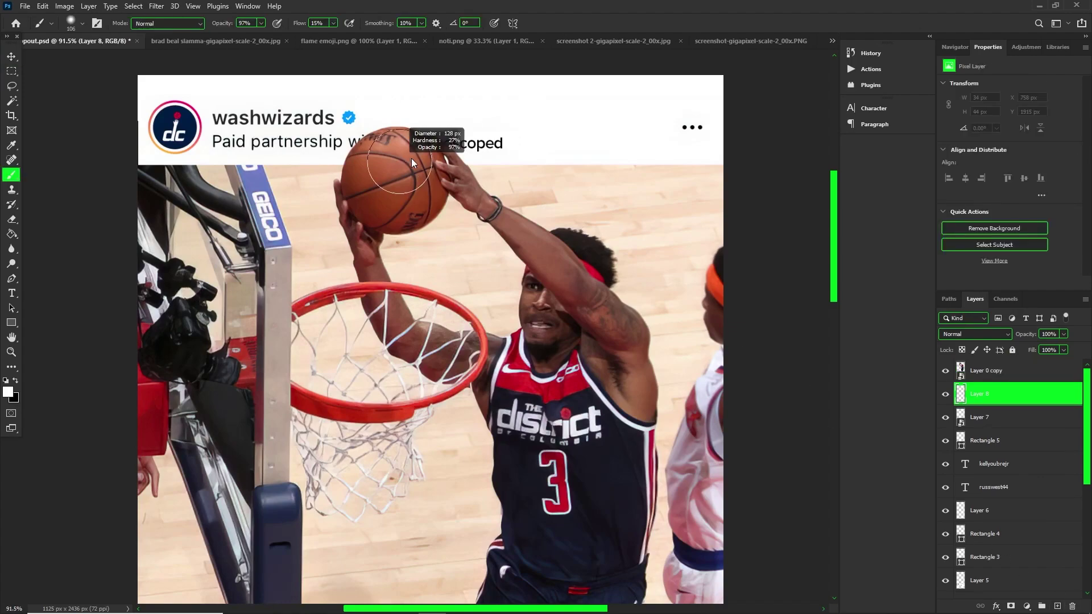
scroll(349, 101, "up", 3)
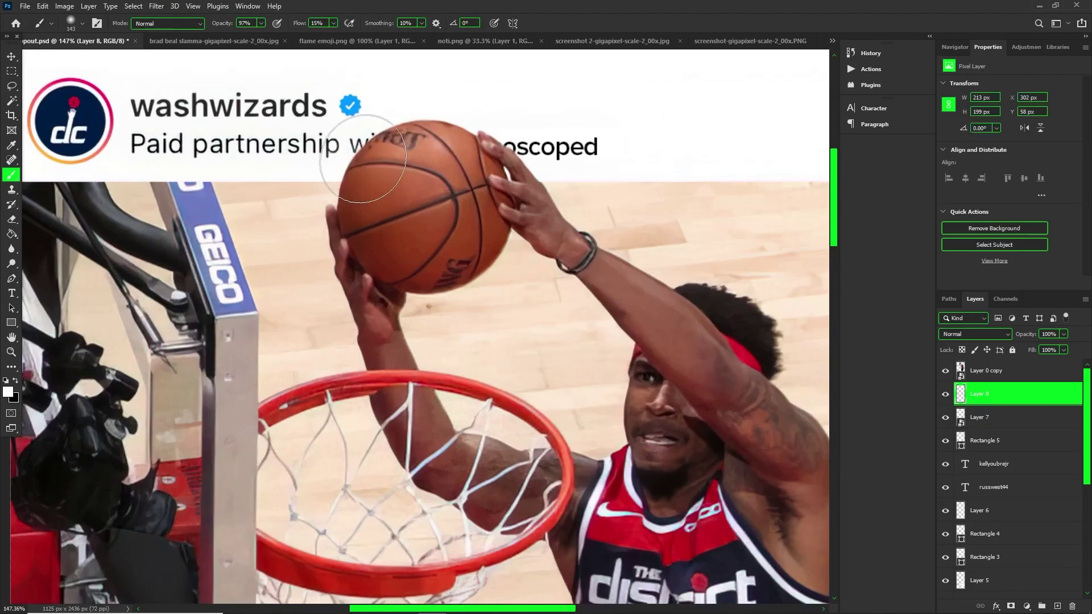
right_click(361, 181)
mouse_move(335, 179)
left_mouse_down()
mouse_move(352, 182)
mouse_move(435, 133)
left_mouse_up()
left_click(363, 179)
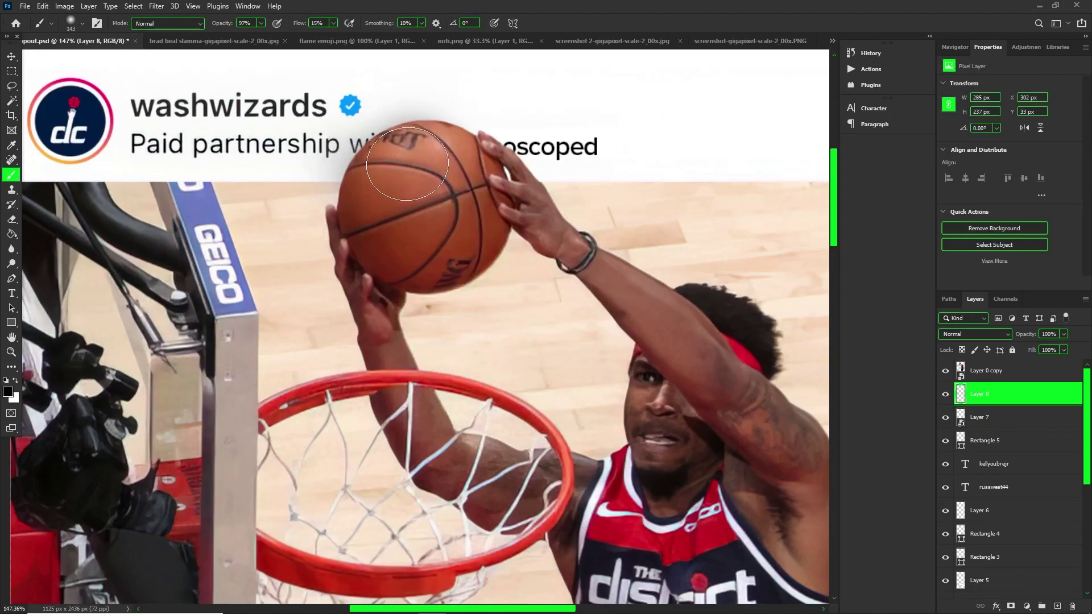
Extend the soft shadow around the ball and the player's hand with a smaller brush of about 99 px
left_click(103, 28)
left_click(369, 185)
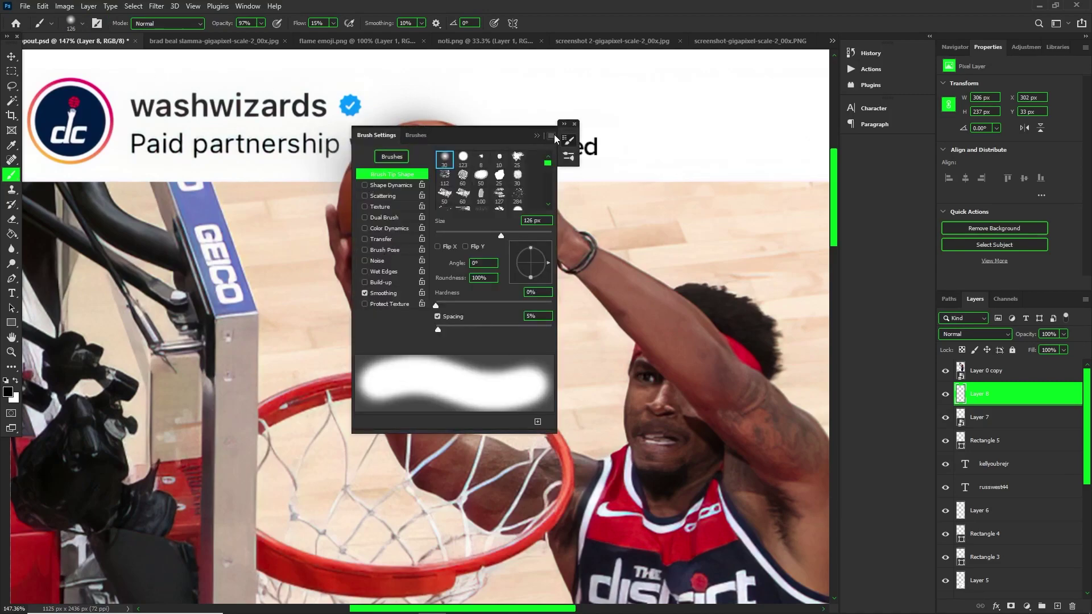
left_click(546, 134)
mouse_move(501, 200)
left_mouse_down()
mouse_move(481, 184)
mouse_move(529, 213)
left_mouse_up()
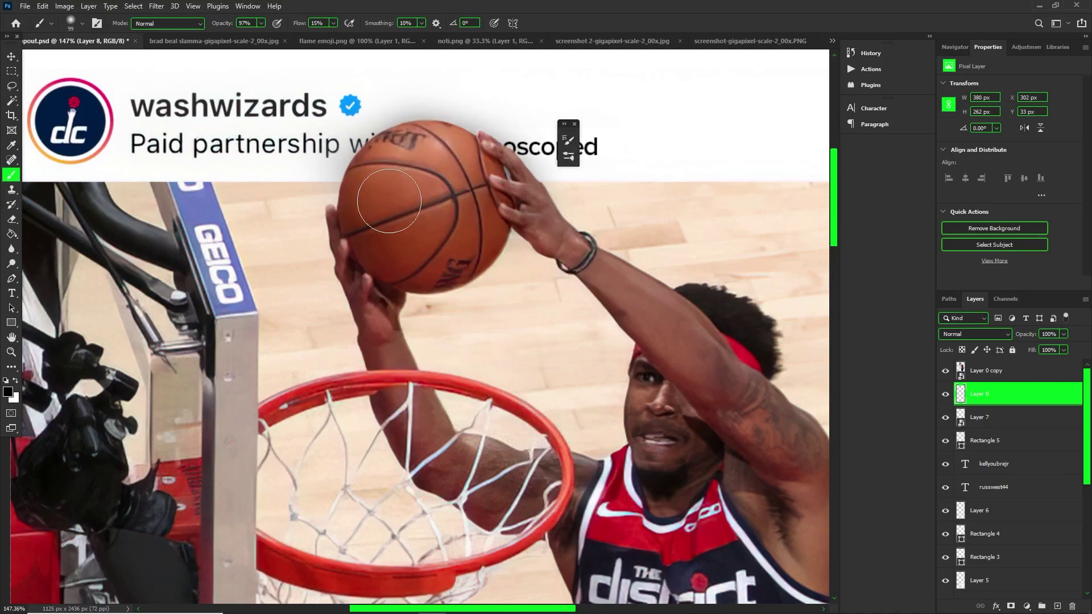
Paint a soft black shadow around the shoe overlapping the caption area with a brush of about 60 px
scroll(388, 201, "down", 8)
scroll(421, 398, "down", 6)
scroll(438, 530, "up", 7)
left_click_drag(445, 380, 424, 380)
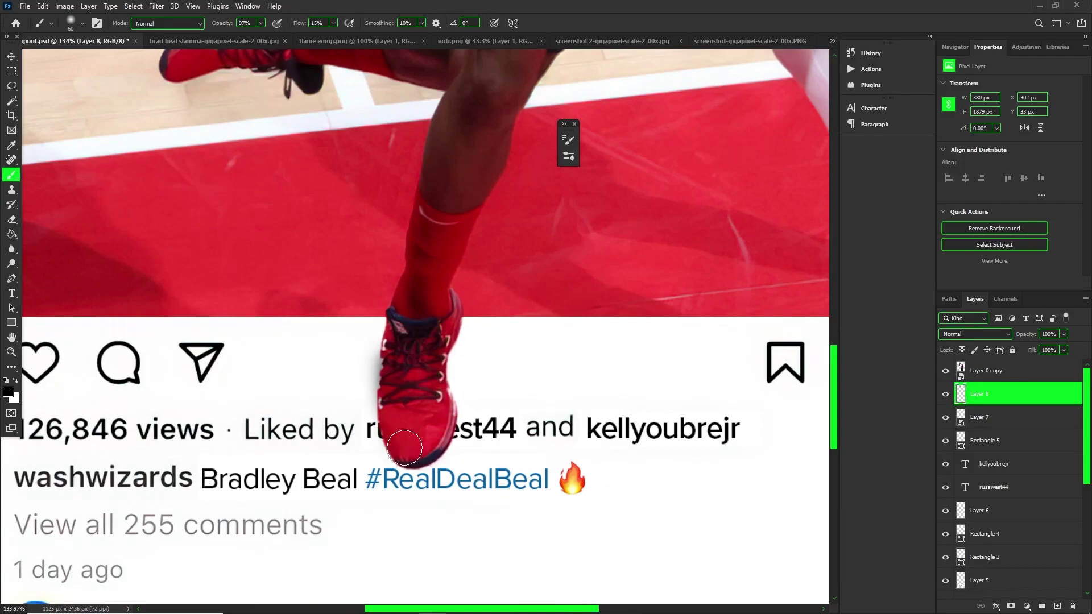
scroll(413, 309, "down", 8)
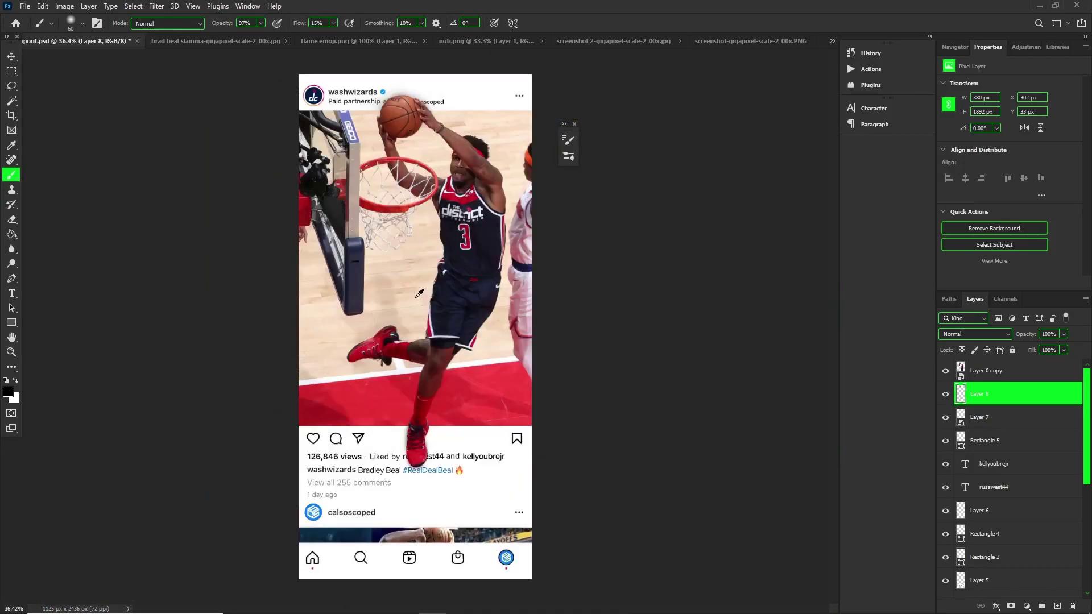
Trace the inside of the like heart icon below the photo with a closed Pen tool path
scroll(316, 441, "up", 9)
key("v")
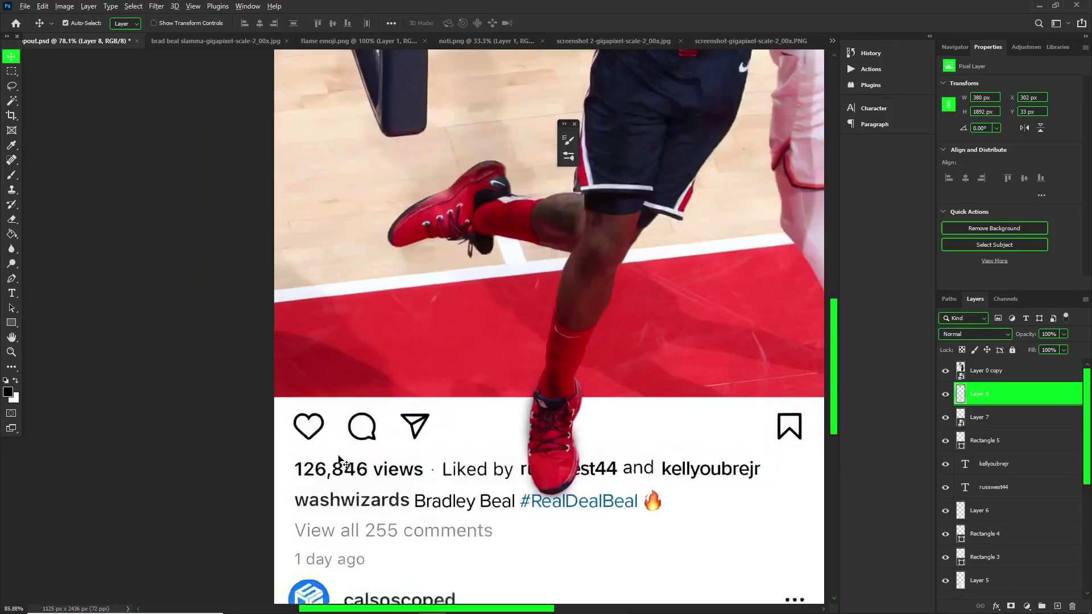
left_click_drag(267, 408, 300, 410)
key("ctrl+z")
left_click(10, 323)
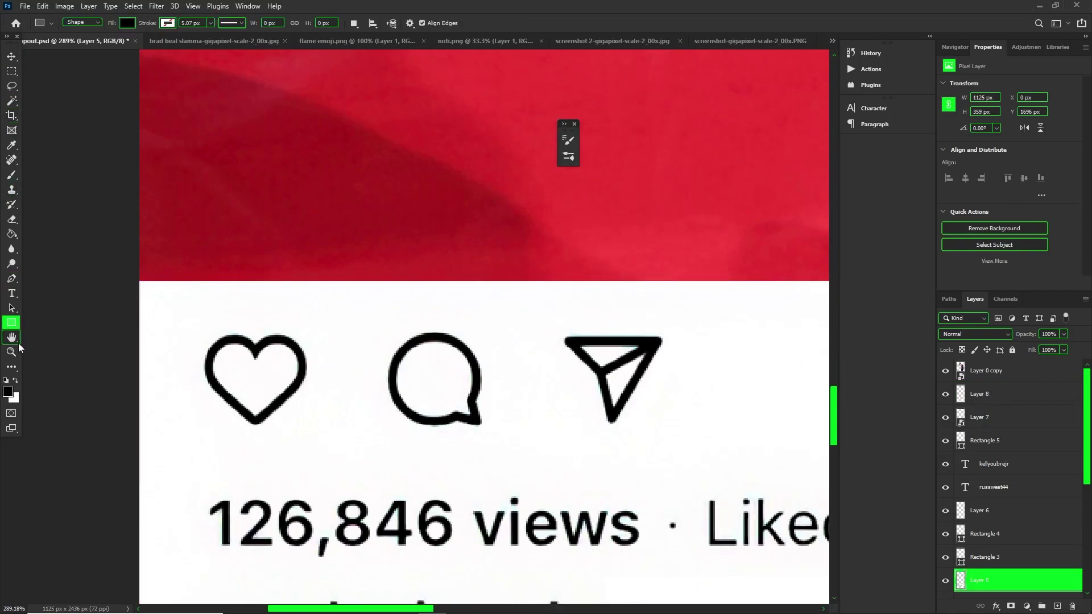
key("p")
left_click(255, 419)
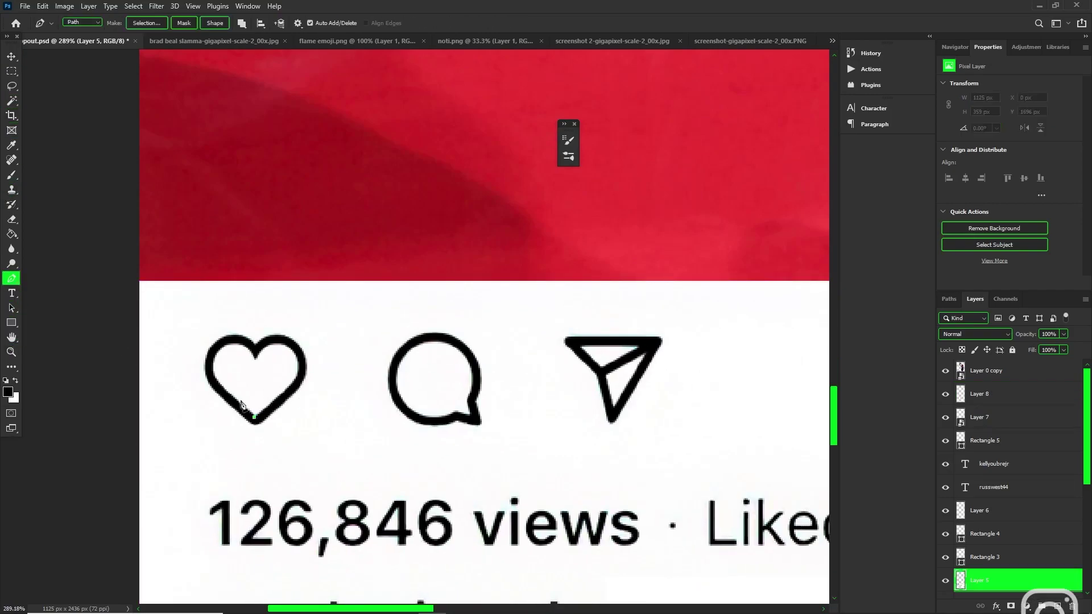
left_click(212, 377)
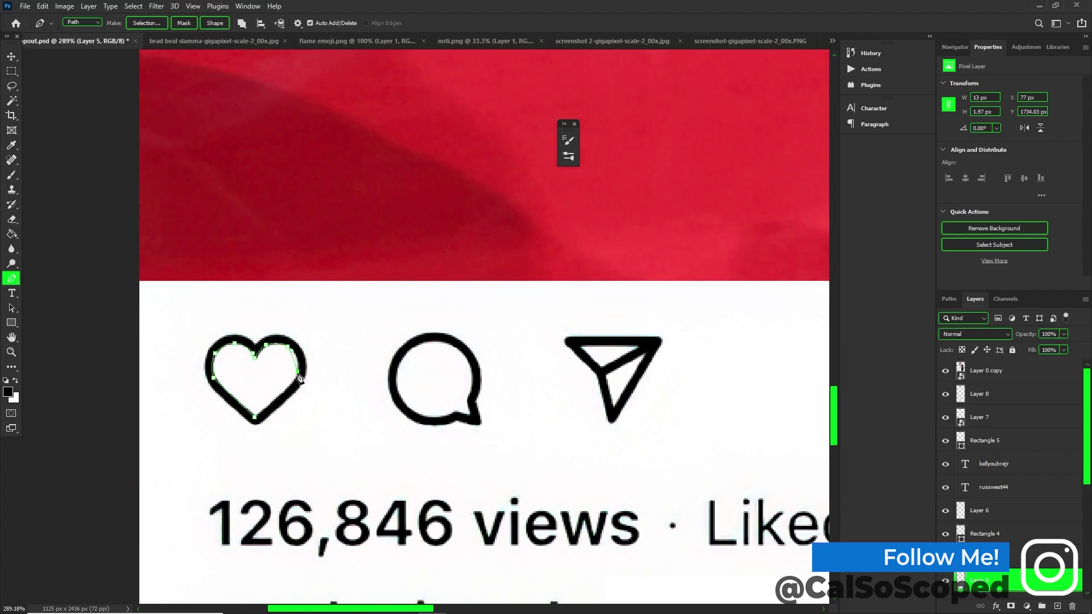
left_click(277, 395)
left_click(255, 419)
Convert the heart path to a selection and fill it with pinkish red on a new layer
right_click(256, 419)
left_click(278, 165)
left_click(597, 162)
key("b")
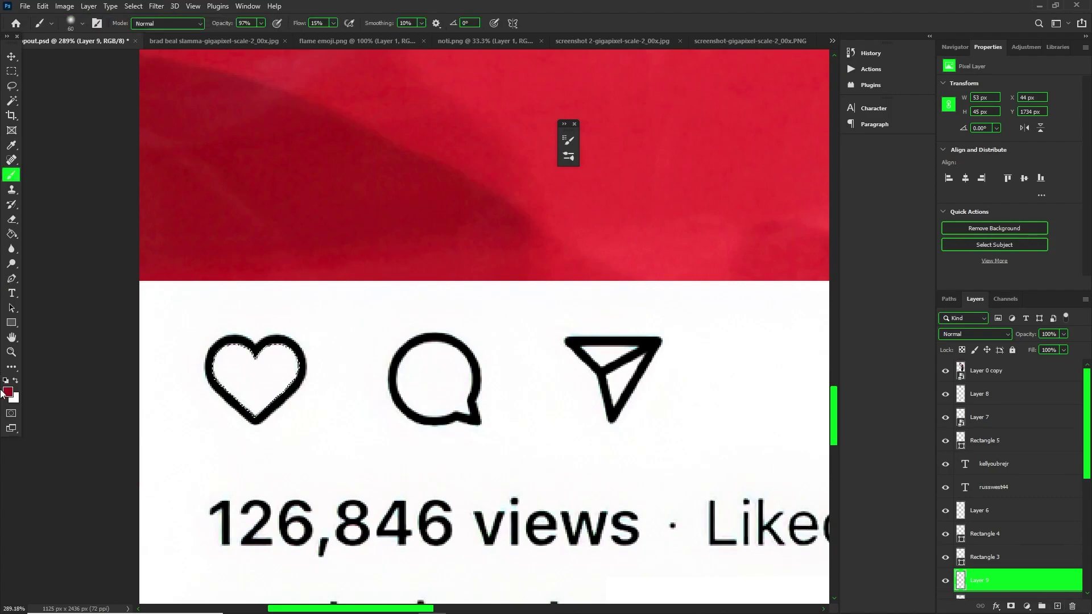
left_click(7, 392)
left_click(1058, 133)
left_click(11, 234)
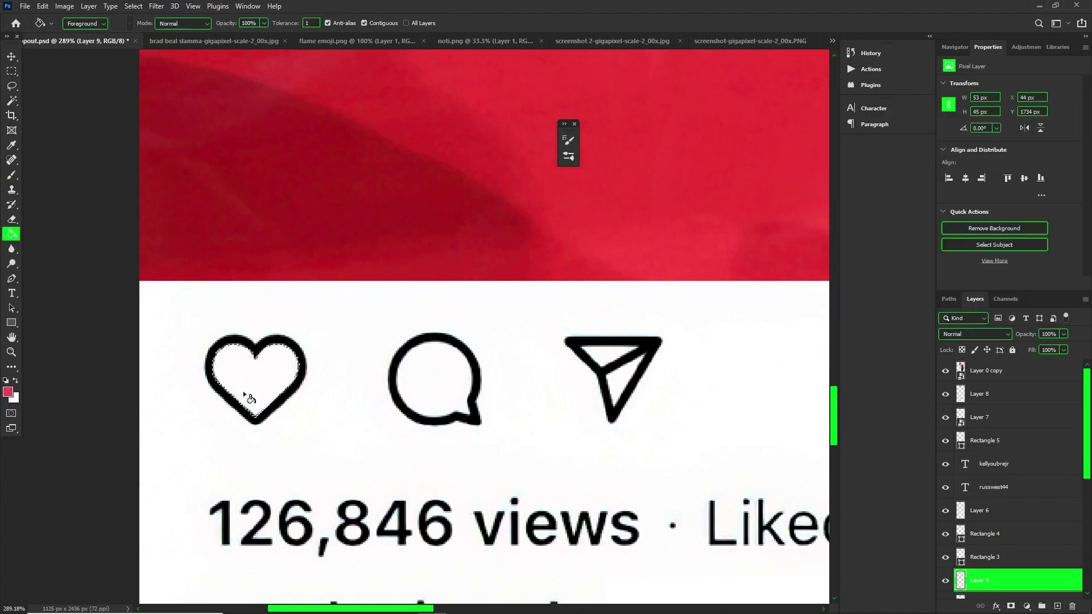
left_click(249, 393)
key("ctrl+d")
Lasso the unfilled sliver along the heart's lower-right edge and fill it with the same pinkish red
scroll(250, 358, "down", 6)
scroll(245, 360, "up", 4)
key("l")
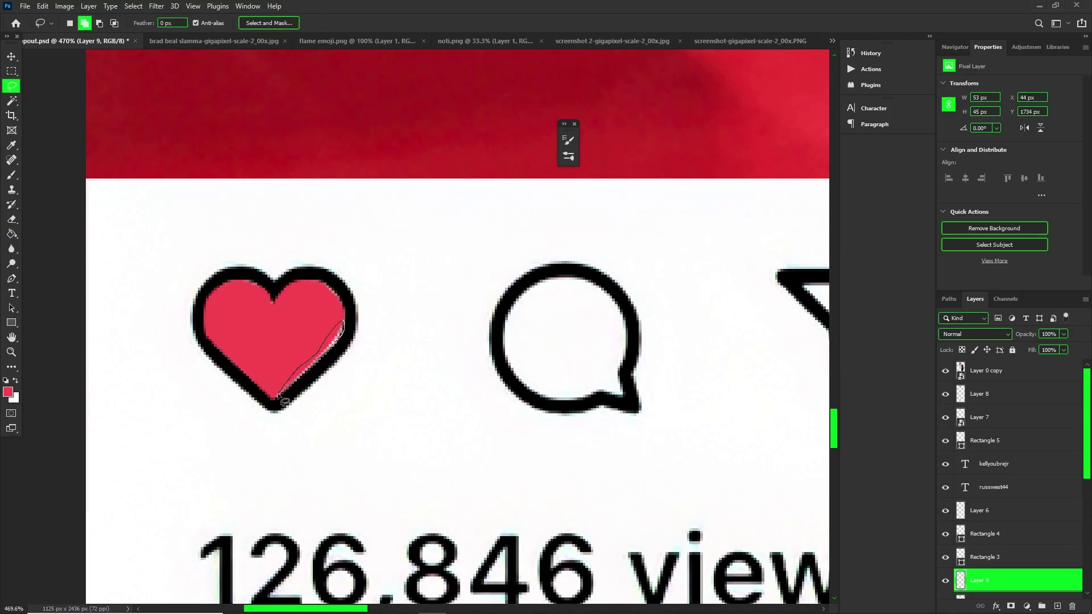
left_click_drag(307, 382, 287, 391)
key("g")
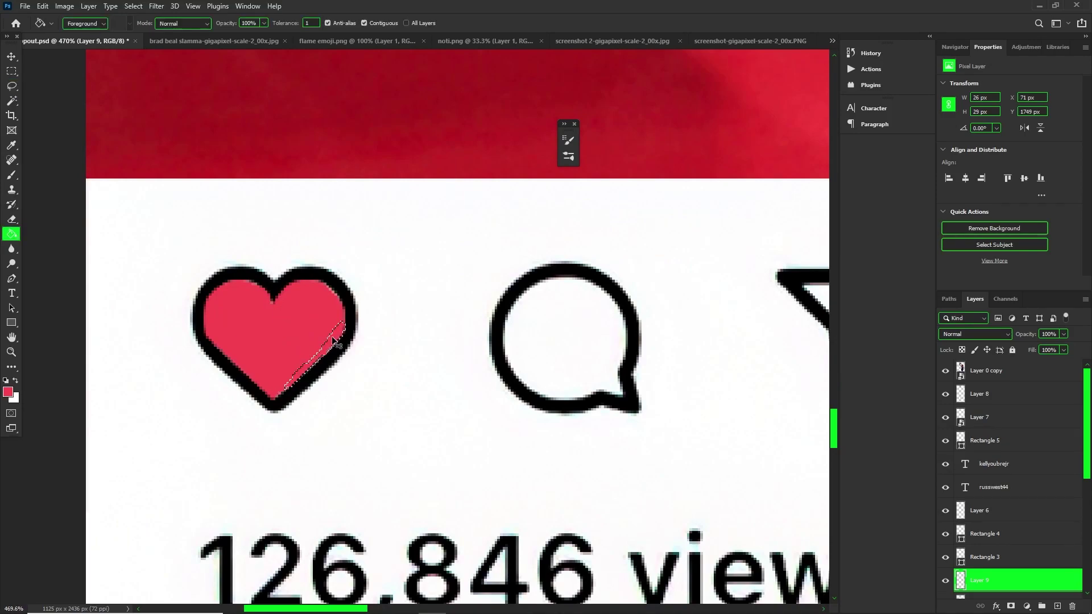
scroll(335, 340, "down", 8)
Apply the Topaz Adjust 5 filter with the HDR Collection's Light Pop Smooth preset to the player cutout
key("v")
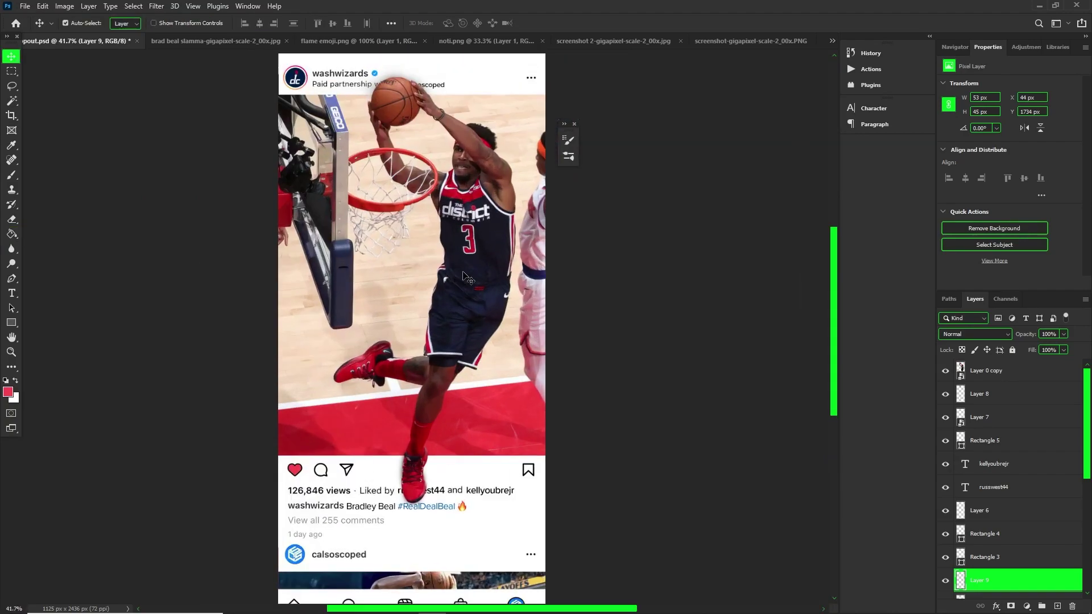
left_click(467, 277)
left_click(157, 6)
mouse_move(279, 265)
left_click(321, 264)
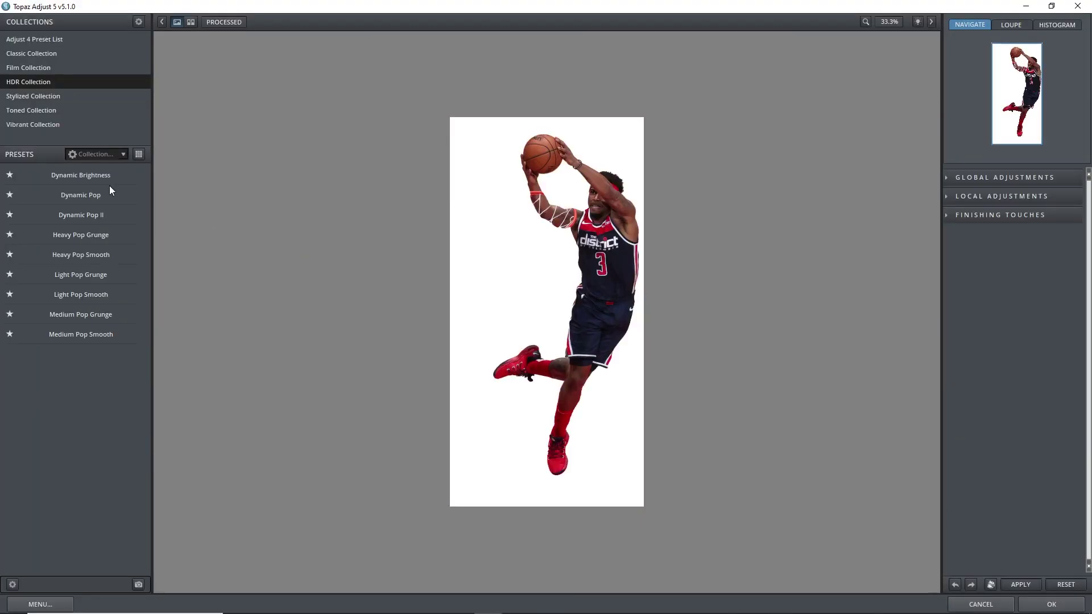
left_click(94, 295)
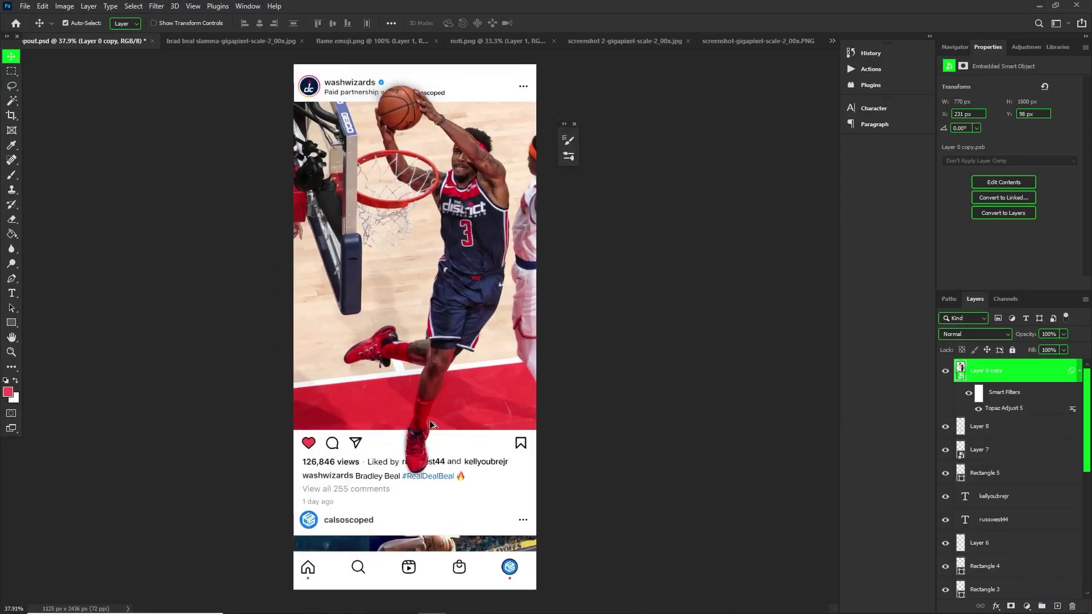
scroll(463, 409, "up", 2)
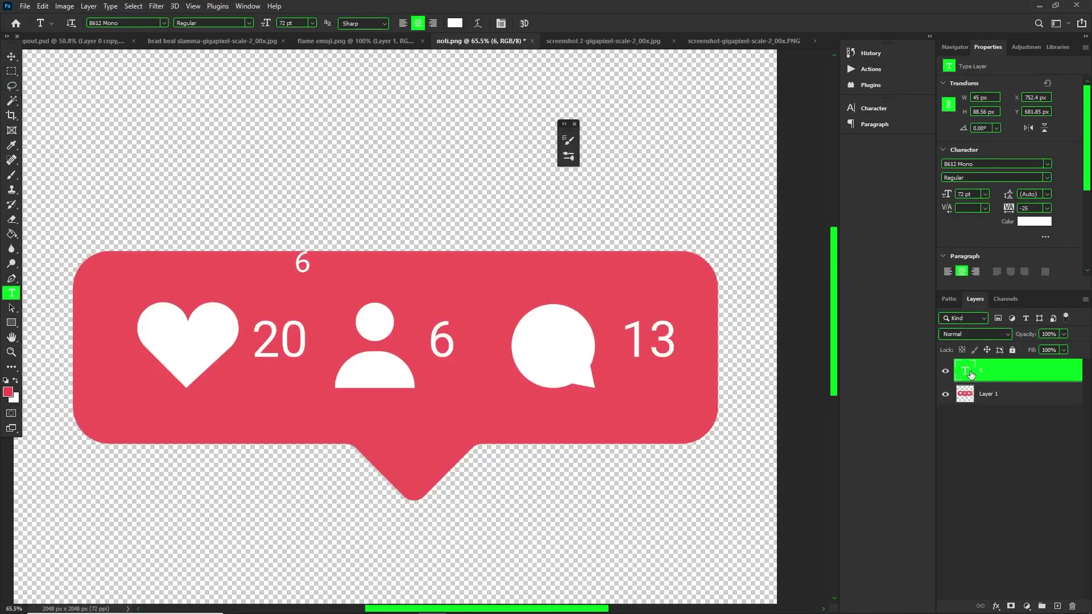
In noti.png, change the small white number to 54, enlarge it and place it beside the person icon
double_click(972, 373)
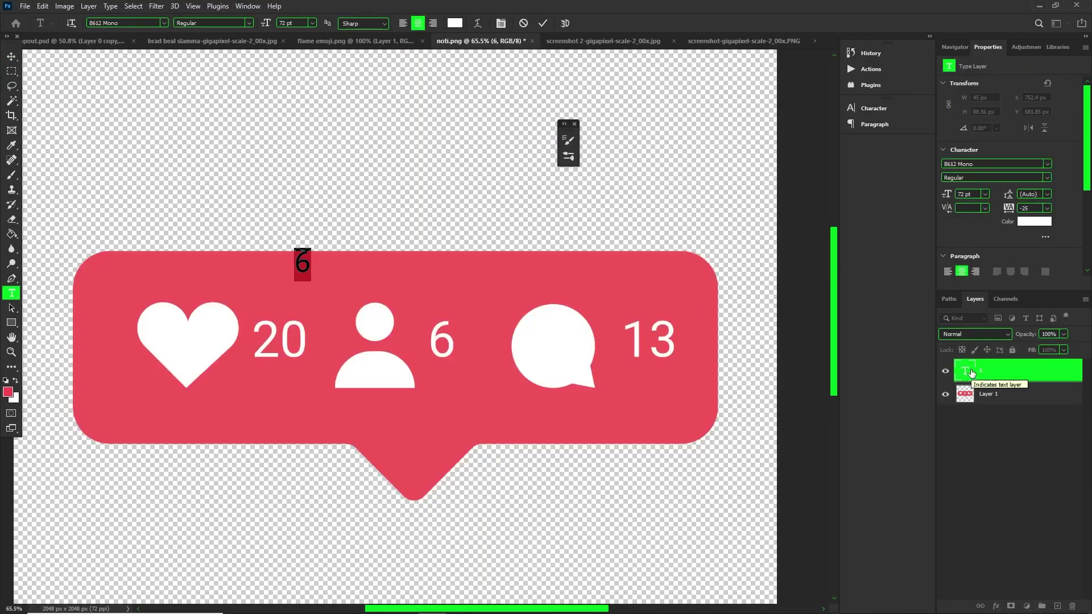
left_click(999, 373)
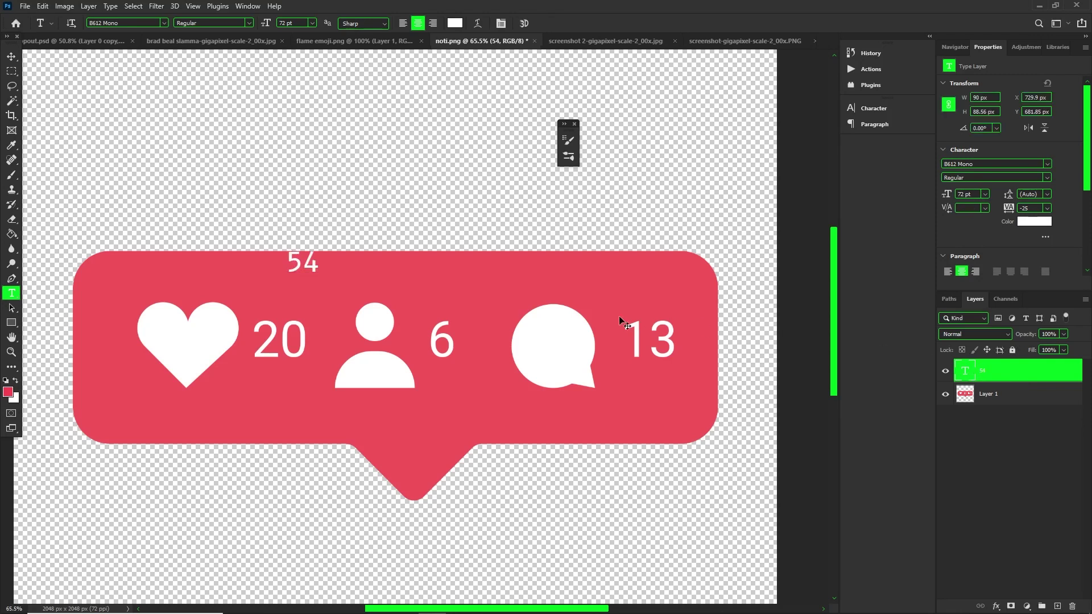
key("ctrl+t")
left_click_drag(320, 282, 478, 353)
left_click_drag(458, 306, 300, 346)
Duplicate the 54 text, change the copy to 110 and place it beside the heart icon
left_click(965, 370)
key("ctrl+j")
key("ctrl+t")
double_click(965, 371)
type("110")
left_click(998, 377)
key("ctrl+t")
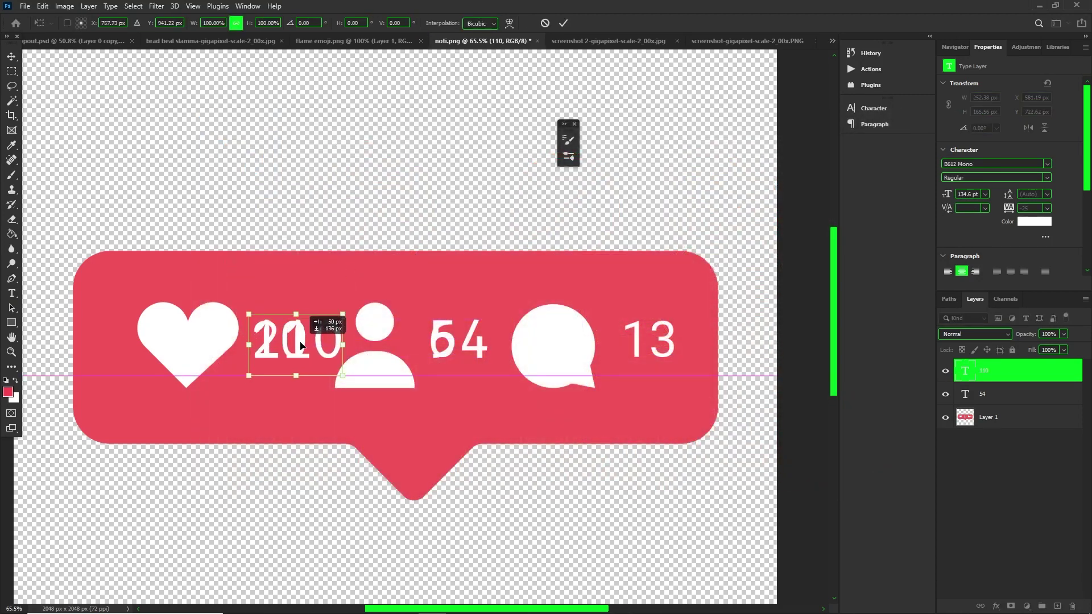
Scale 110 and 54 together to about 133 pt and move them directly above the old 20 and 6
left_click(1024, 400, "shift")
key("ctrl+t")
left_click_drag(373, 321, 375, 325)
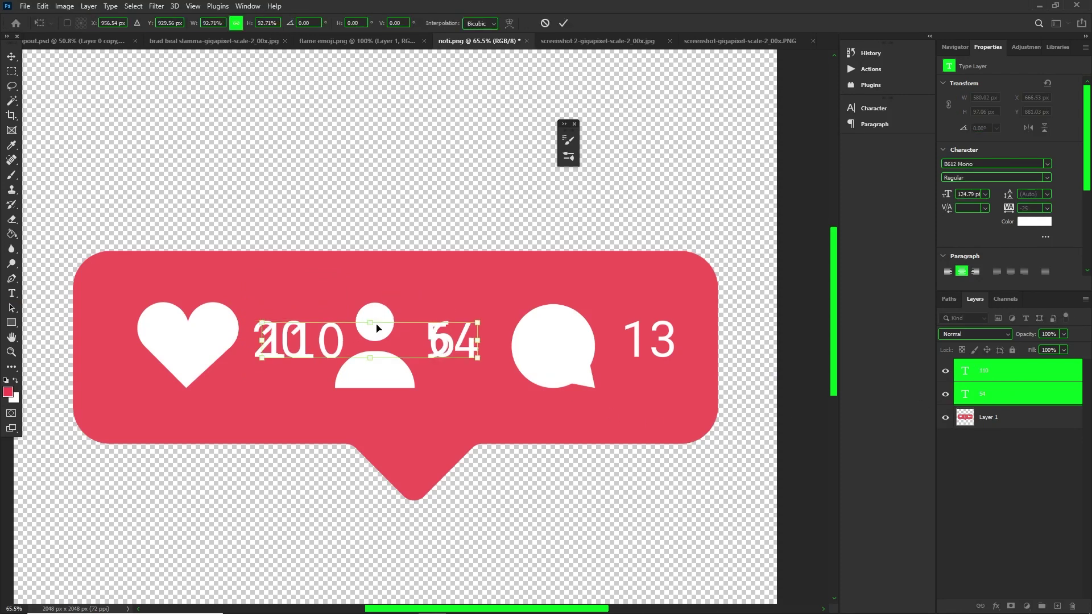
scroll(358, 340, "up", 8)
scroll(359, 340, "up", 3)
left_click_drag(399, 271, 401, 262)
left_click_drag(421, 302, 419, 297)
left_click_drag(594, 292, 596, 132)
scroll(534, 301, "down", 5)
key("Return")
key("v")
scroll(606, 221, "down", 4)
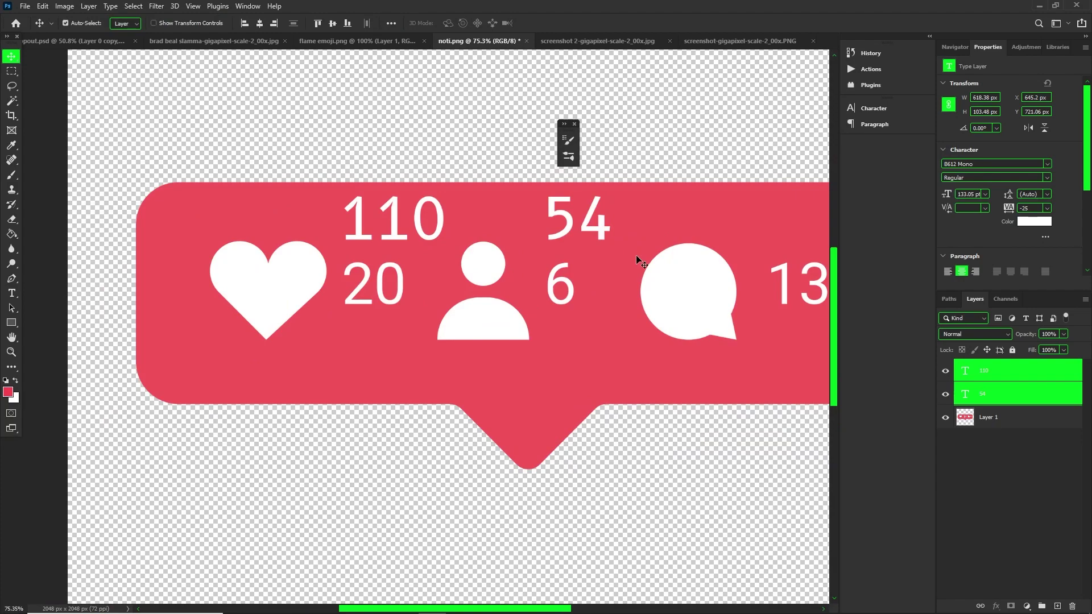
Duplicate a number text layer and position the copy above the old 13 beside the comment icon
left_click(1035, 372)
key("ctrl+j")
key("ctrl+t")
left_click_drag(432, 233, 261, 250)
left_click_drag(606, 608, 514, 607)
left_click_drag(525, 235, 271, 225)
Change the duplicated number above the old 13 to 16
double_click(960, 370)
left_click(970, 370)
double_click(308, 227)
type("6")
key("BackSpace")
type("16")
key("Escape")
key("v")
scroll(293, 285, "down", 3)
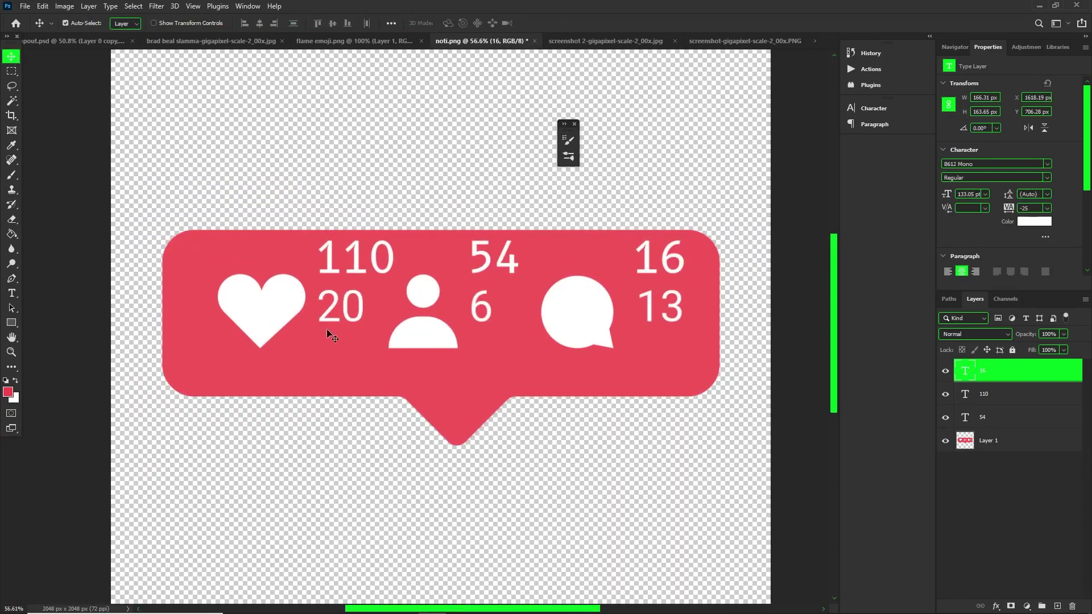
Sample the badge's red and cover the old 20, 6 and 13 with rectangles above the badge layer
left_click(331, 338)
left_click(11, 248)
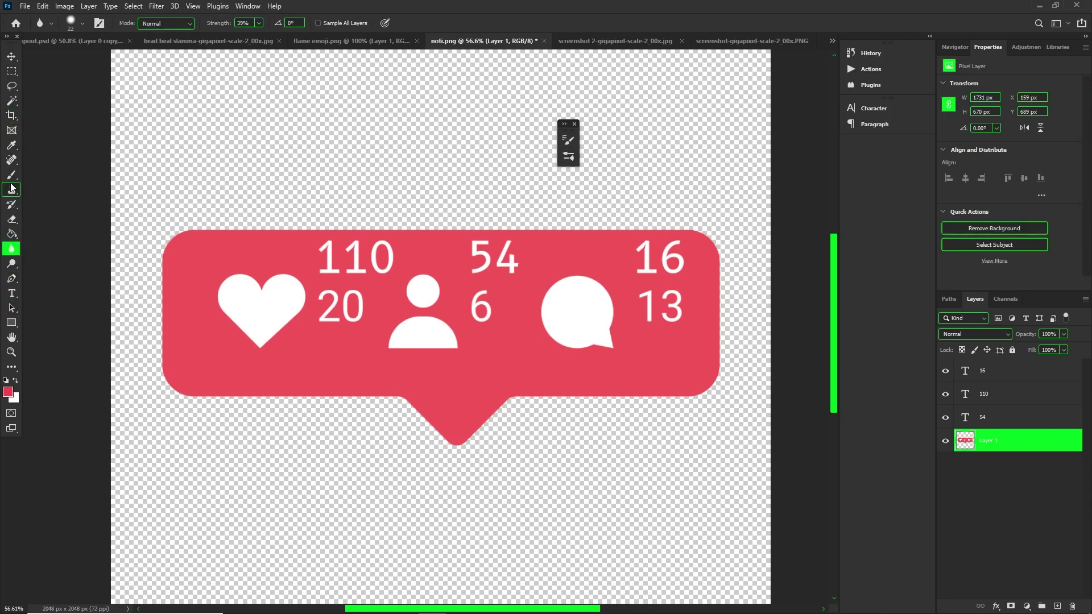
left_click(12, 145)
left_click(11, 323)
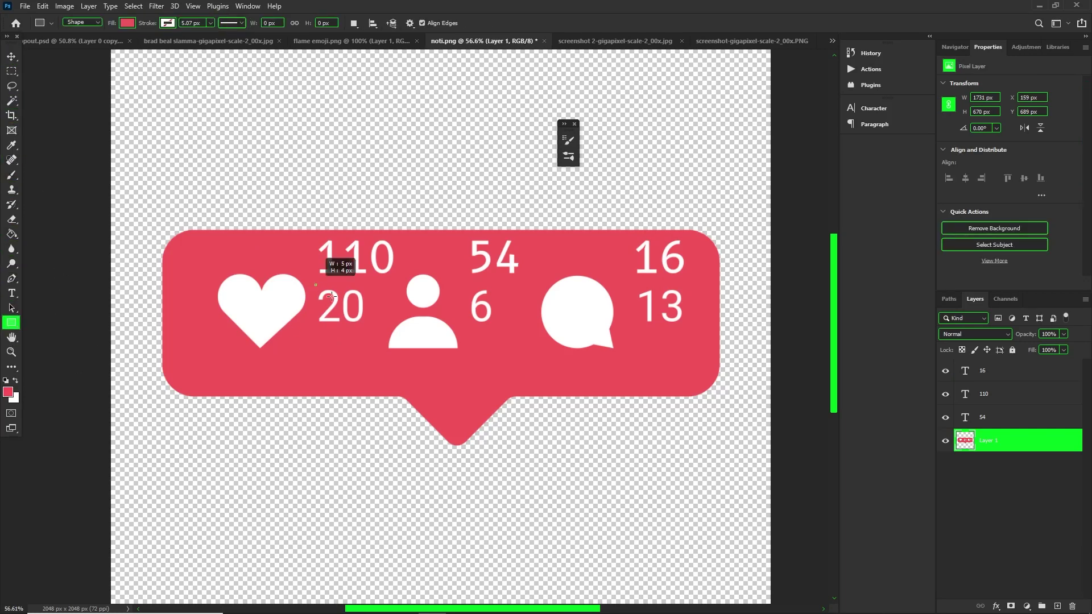
left_click_drag(365, 328, 365, 328)
left_click_drag(491, 328, 495, 328)
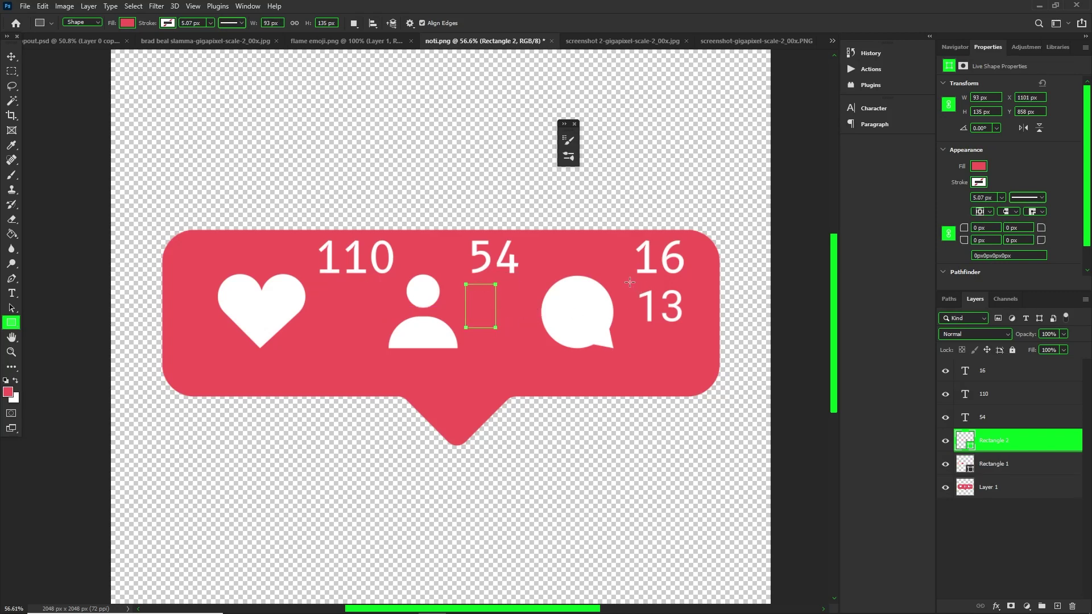
left_click_drag(629, 283, 686, 332)
Move 16 and 110 down into the cleared areas beside the comment and heart icons
left_click(984, 371)
key("ctrl+t")
left_click_drag(673, 264, 673, 321)
key("Return")
left_click(984, 394)
key("ctrl+t")
left_click_drag(348, 256, 346, 308)
key("Return")
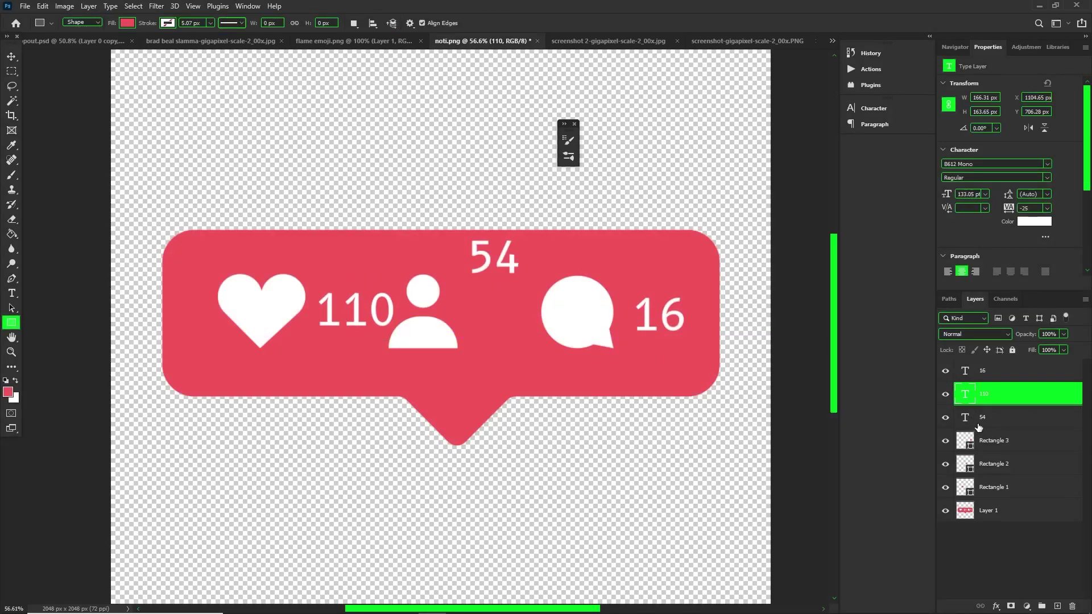
Move 54 down into the cleared area beside the person icon
left_click(1035, 420)
key("ctrl+t")
left_click_drag(493, 265, 501, 317)
key("Return")
scroll(356, 242, "down", 3)
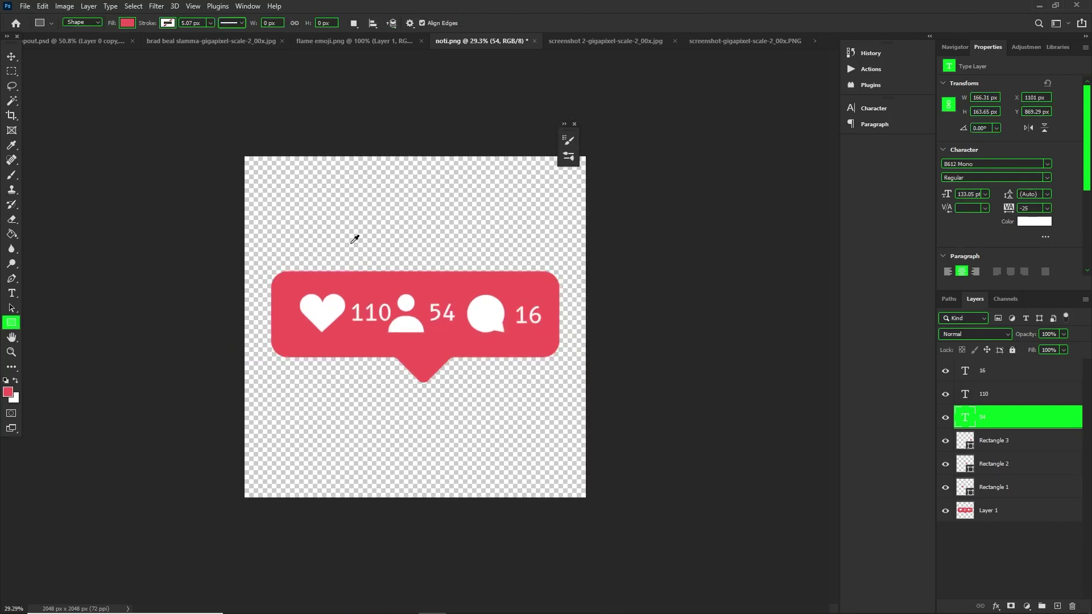
Nudge 110 closer to the heart icon, and shift 16 slightly closer to the comment icon and up
scroll(355, 242, "up", 4)
key("v")
left_click_drag(341, 302, 333, 303)
left_click_drag(705, 313, 688, 299)
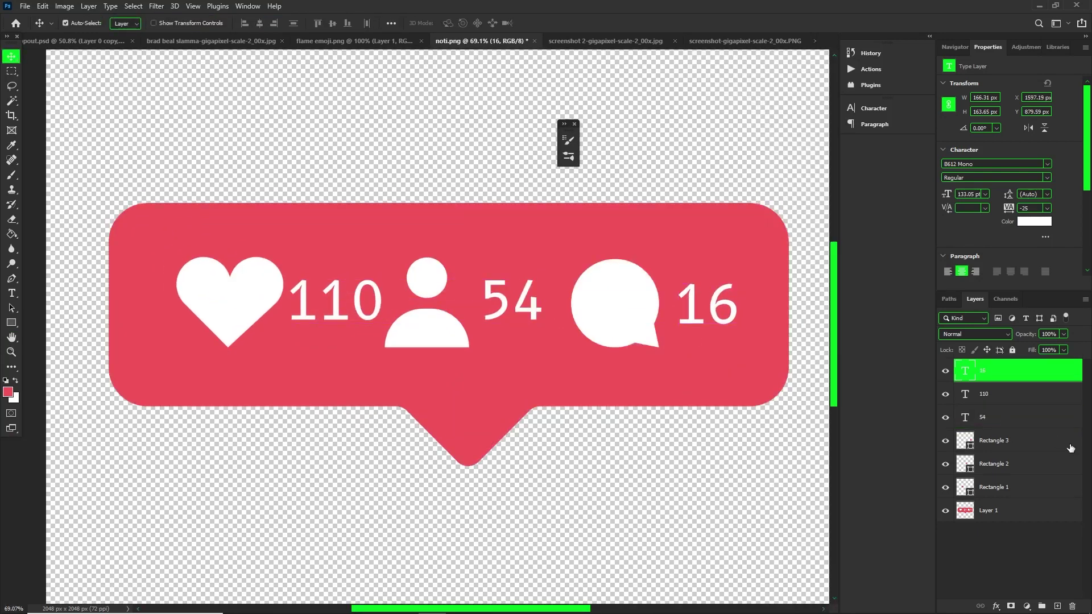
Stamp the visible badge layers into one smart object and paste a copy into the popout mockup document
key("ctrl+shift+alt+e")
left_click(899, 411)
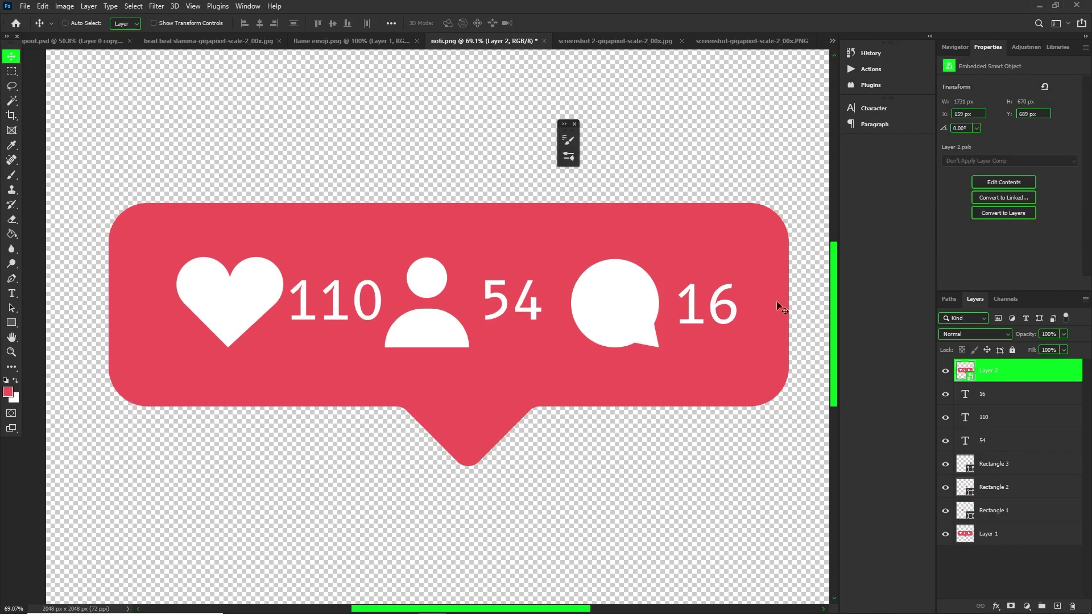
left_click(76, 45)
key("ctrl+v")
Scale the pasted badge to 22.88%, rotate it -17.28° and place it just above the profile icon
key("ctrl+t")
left_click_drag(487, 229, 534, 482)
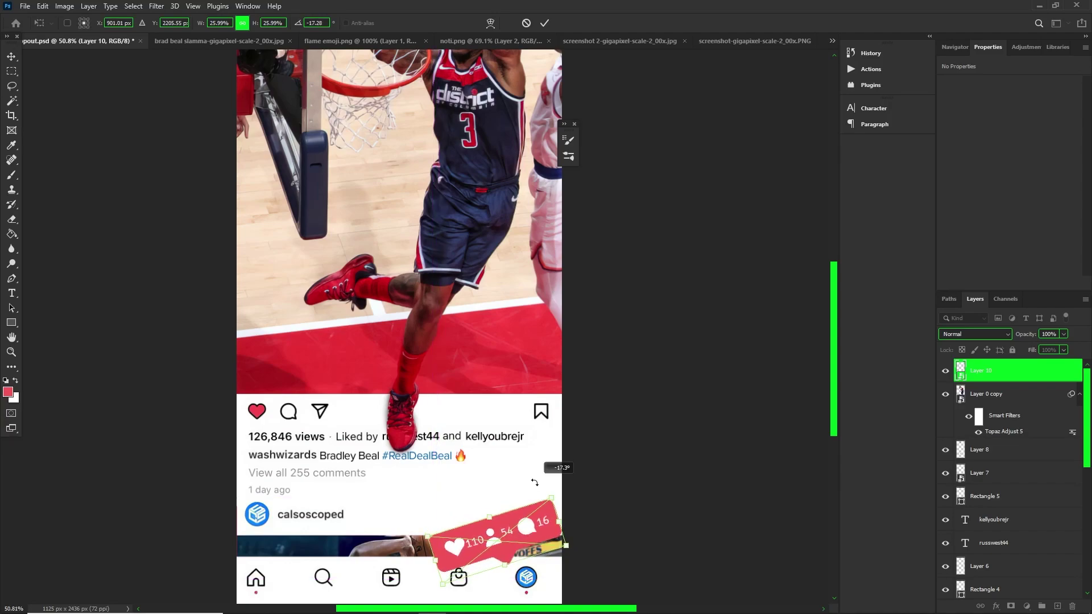
key("Return")
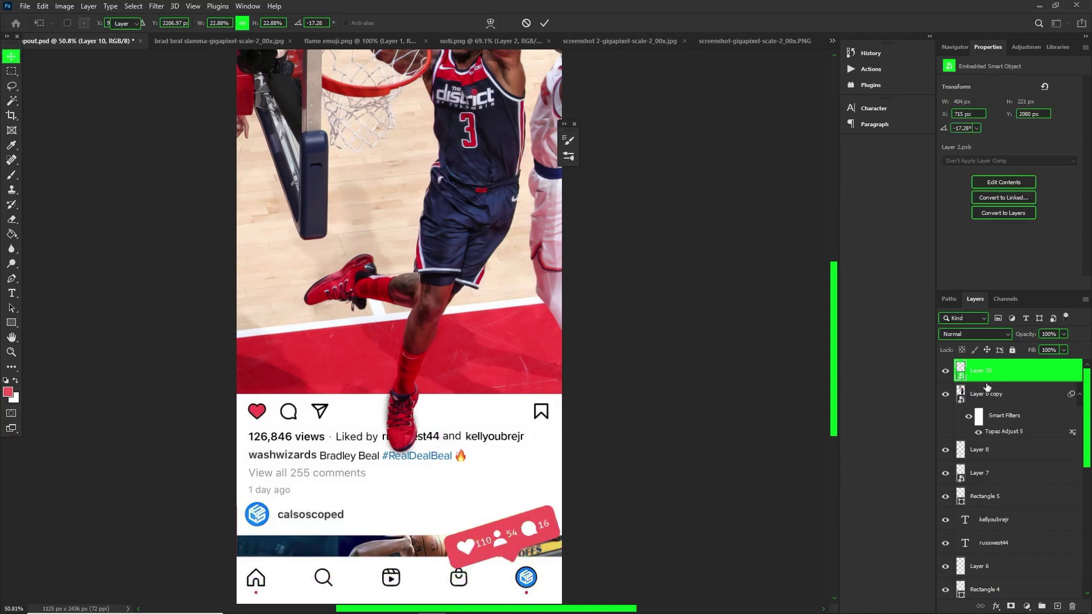
Add a black drop shadow to the notification badge, adjusting its opacity and setting its size to about 65 px
scroll(549, 545, "up", 3)
scroll(551, 543, "down", 2)
left_click(996, 606)
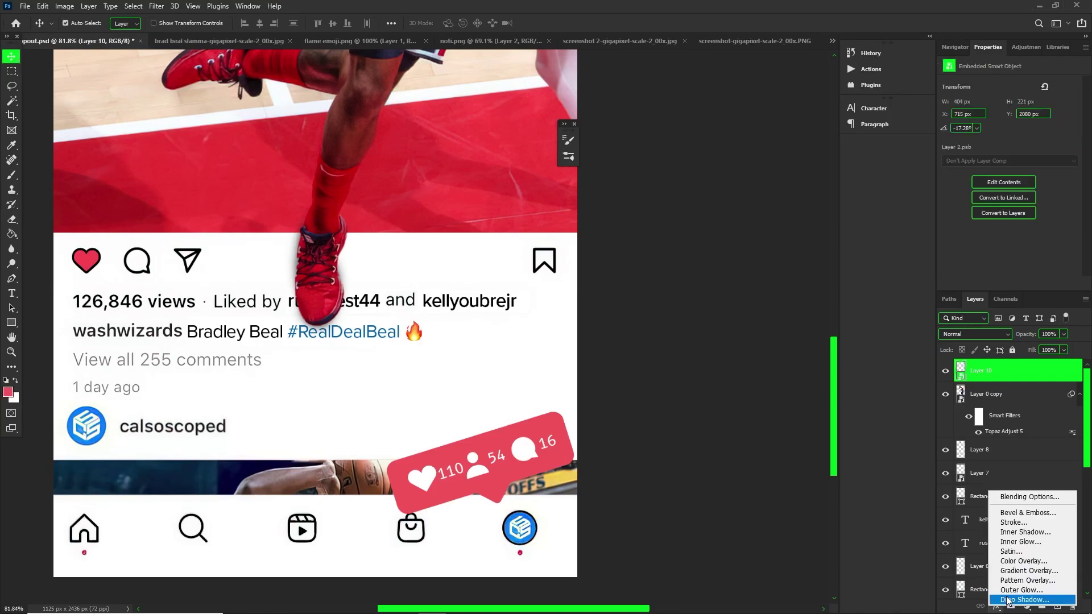
left_click(1015, 596)
left_click(793, 237)
left_click_drag(793, 214, 804, 178)
left_click_drag(791, 237, 794, 240)
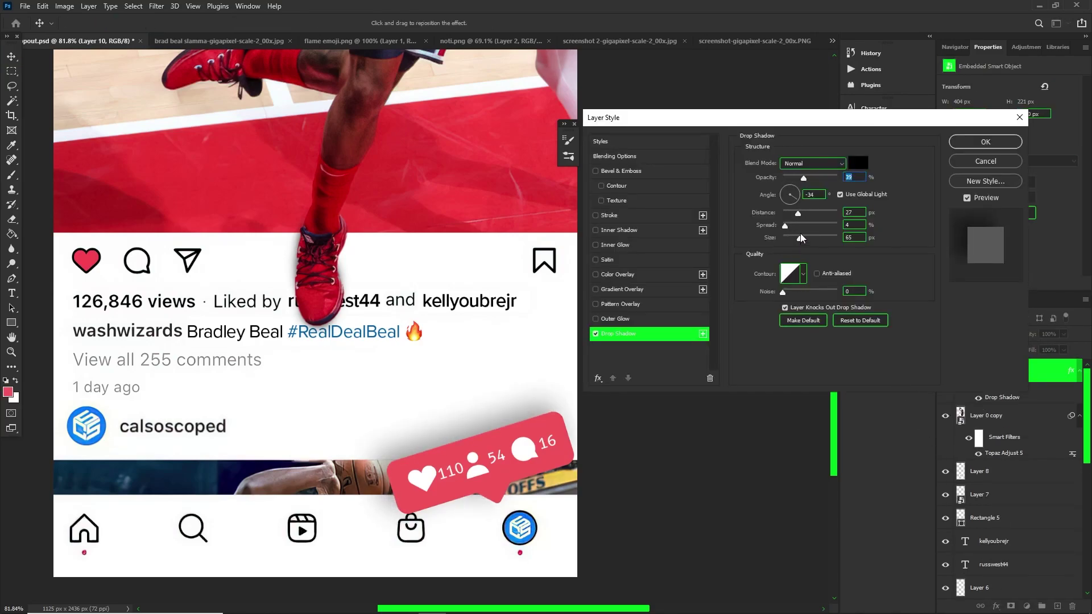
key("Return")
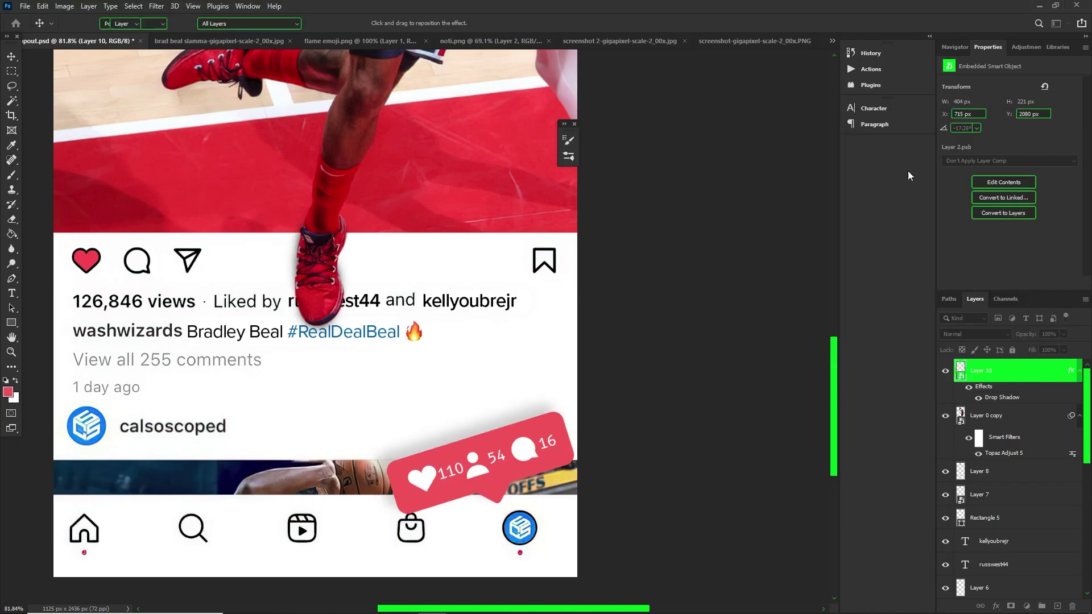